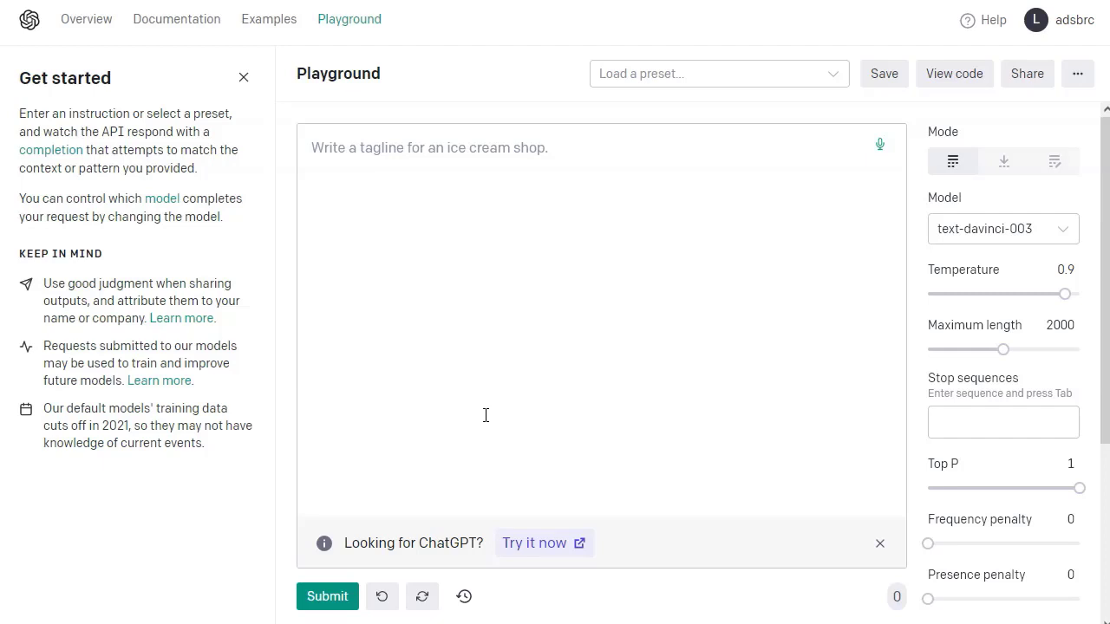
Step: Examine the Playground's settings and read the explanations for mode, temperature, maximum length and the remaining parameters
left_click(725, 278)
left_click(448, 245)
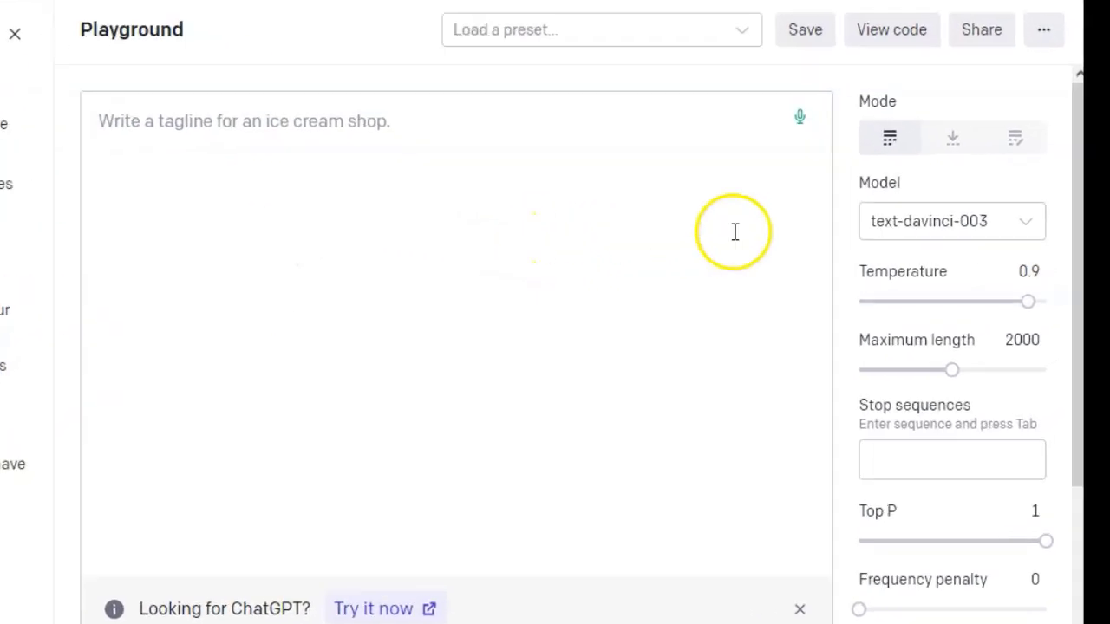
mouse_move(886, 99)
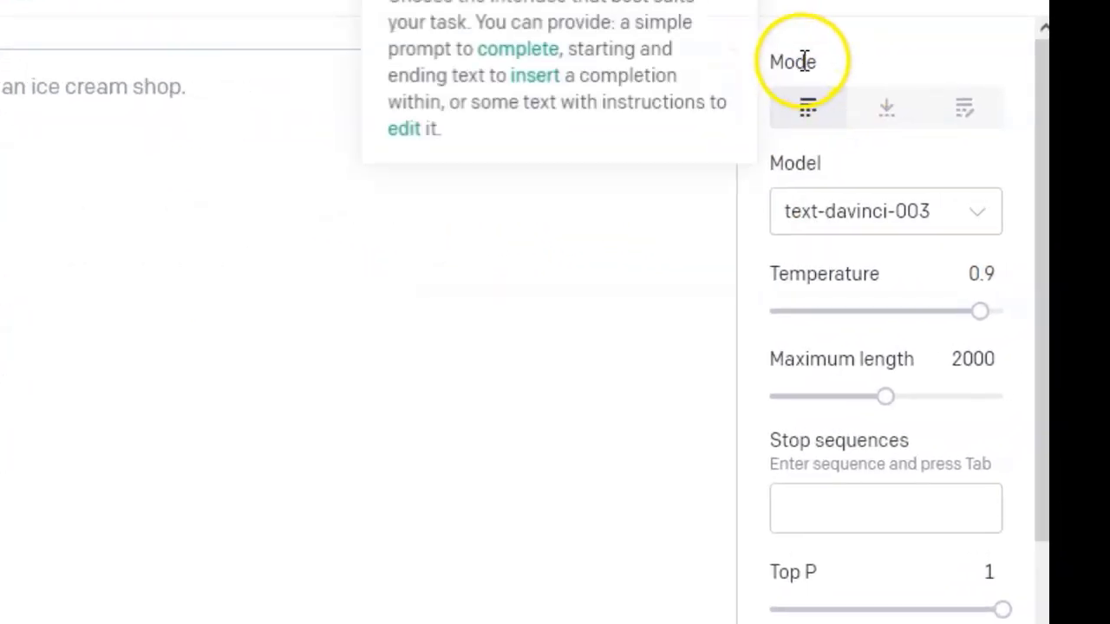
mouse_move(829, 279)
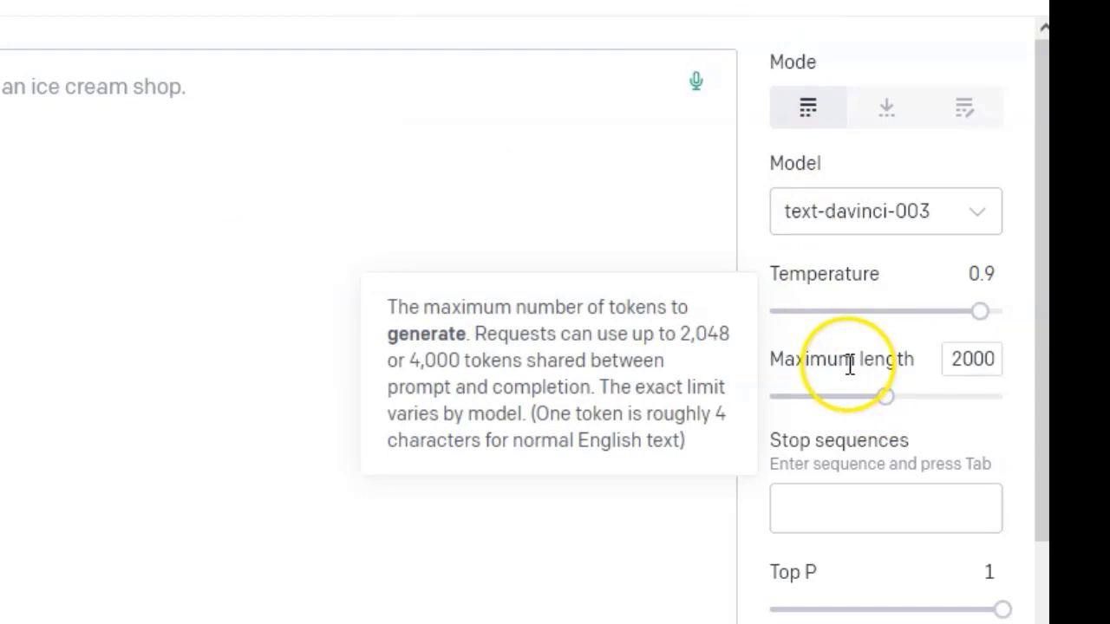
mouse_move(845, 612)
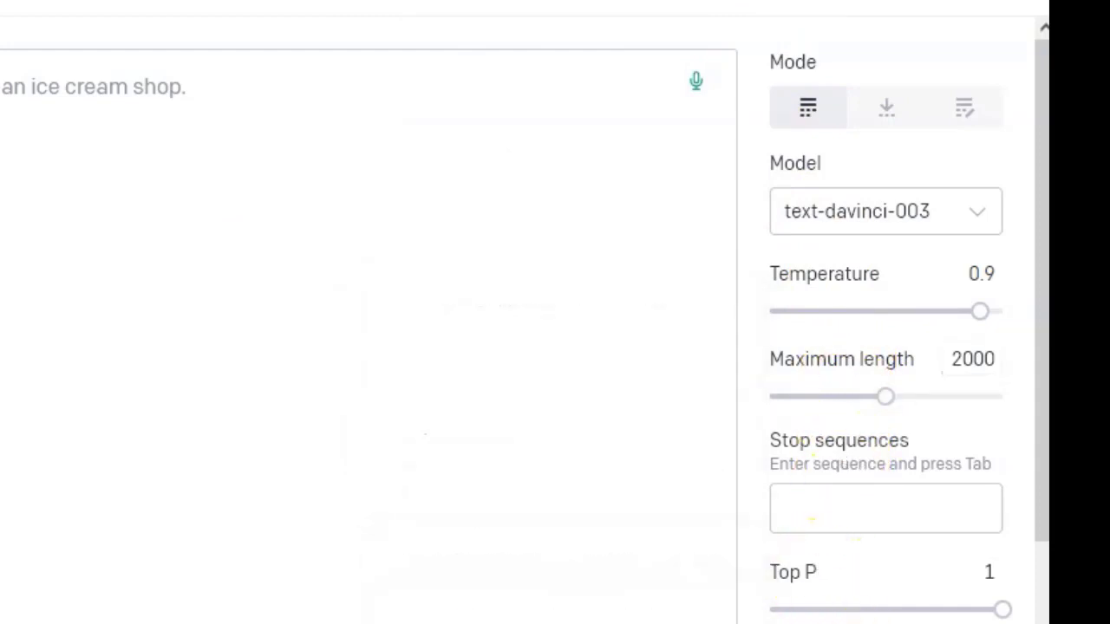
scroll(874, 560, "down", 5)
mouse_move(854, 456)
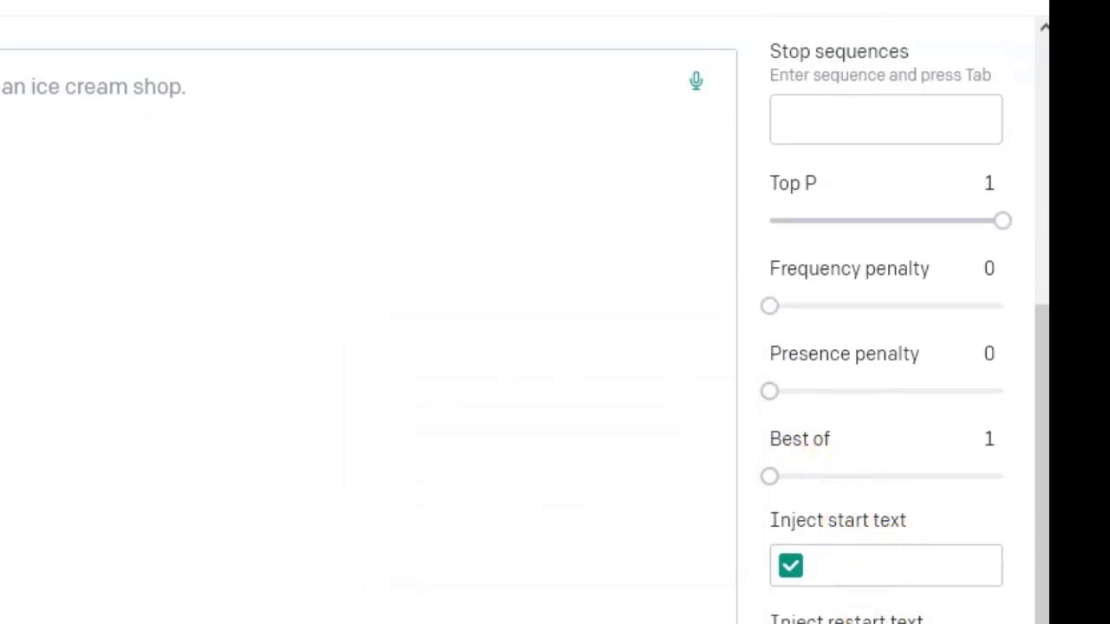
scroll(904, 396, "up", 5)
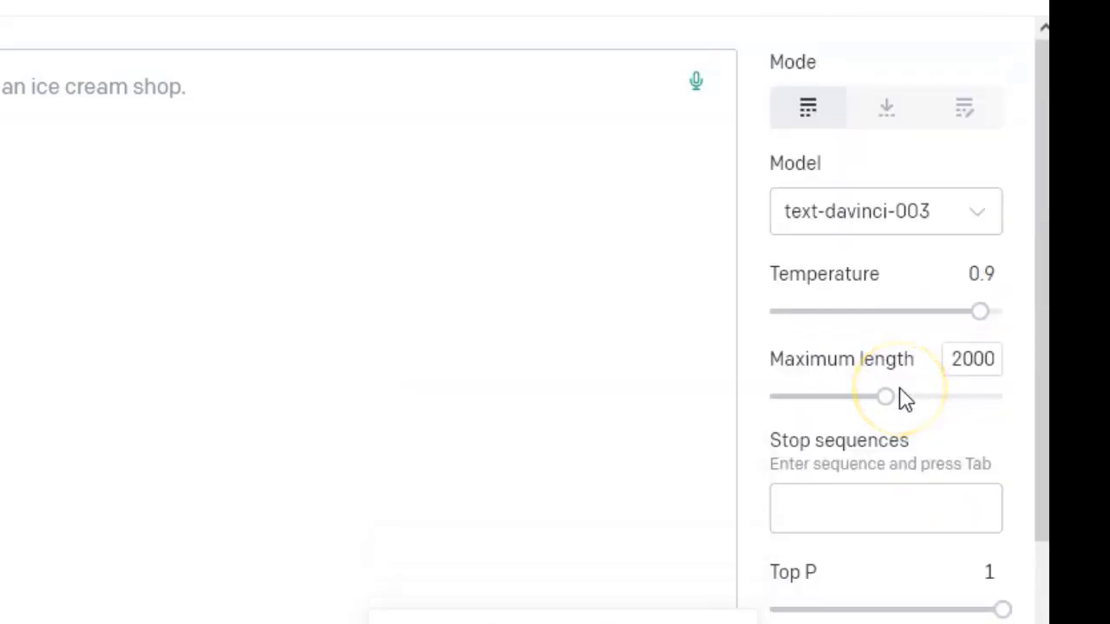
Step: Review the available models and the description of text-davinci-003, keeping it as the selected model
left_click(978, 214)
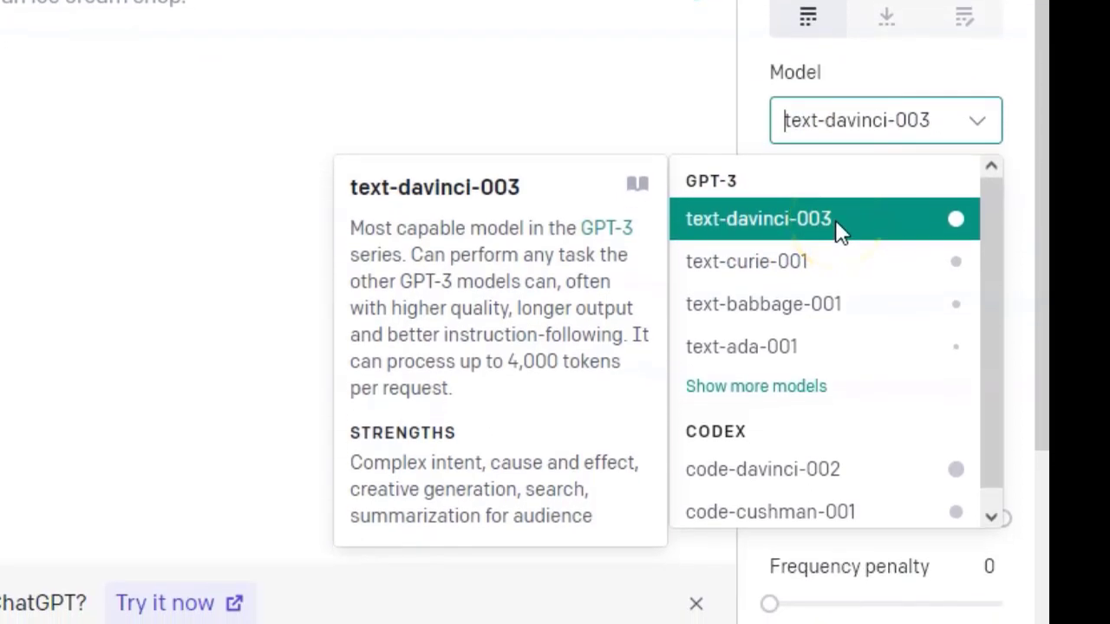
left_click(537, 358)
left_click(489, 336)
left_click(966, 73)
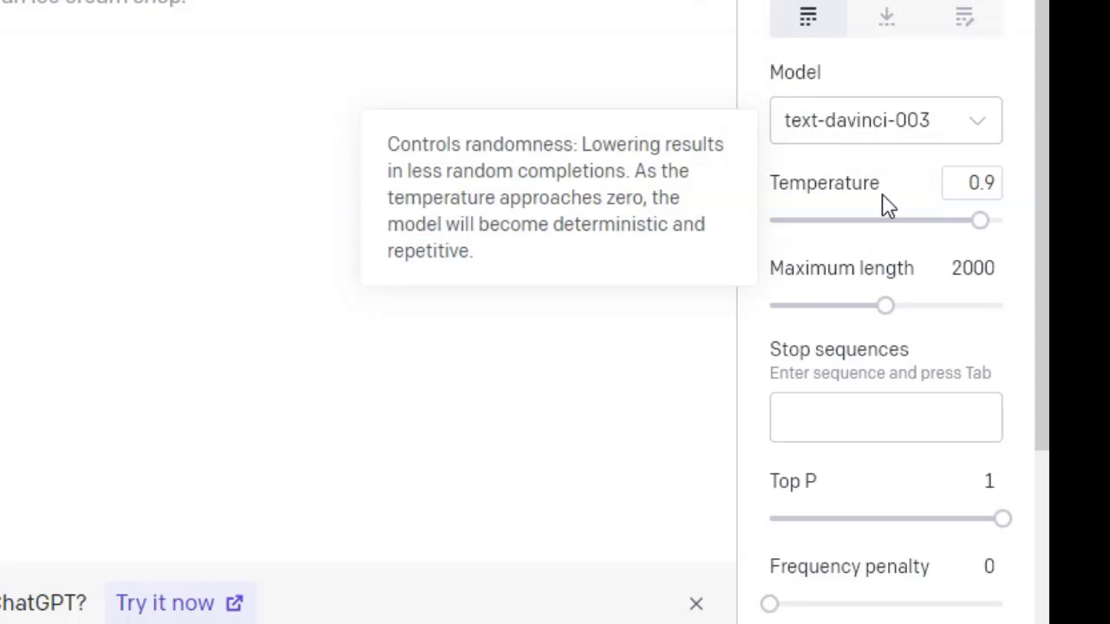
Step: Try the temperature at 0.29 and at 1, and return it to 0.9
left_click_drag(874, 219, 836, 219)
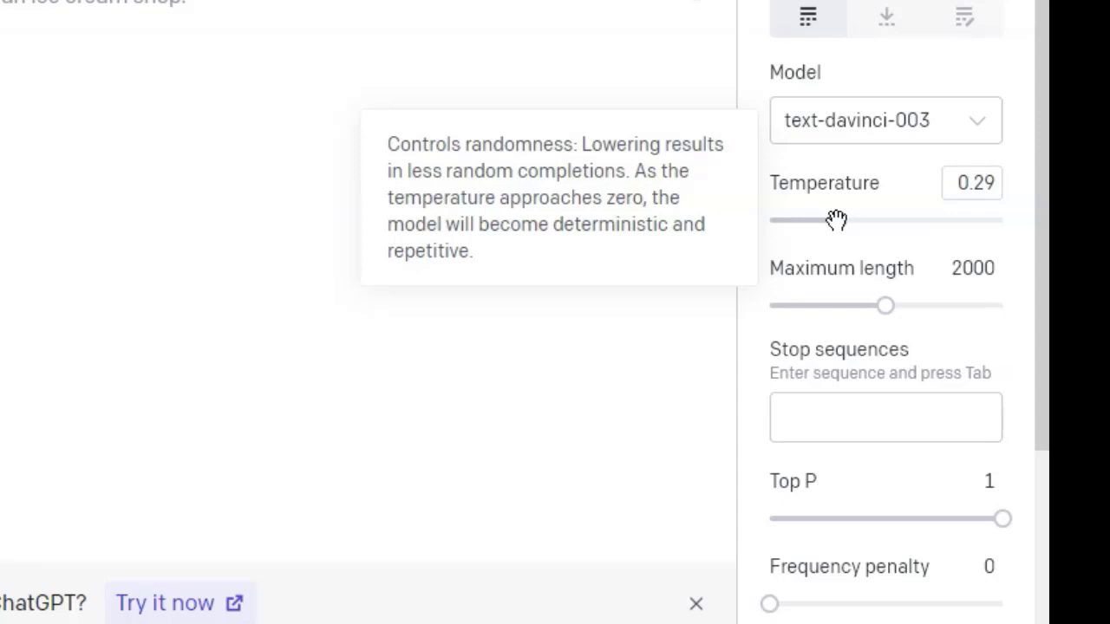
left_click_drag(837, 220, 1011, 220)
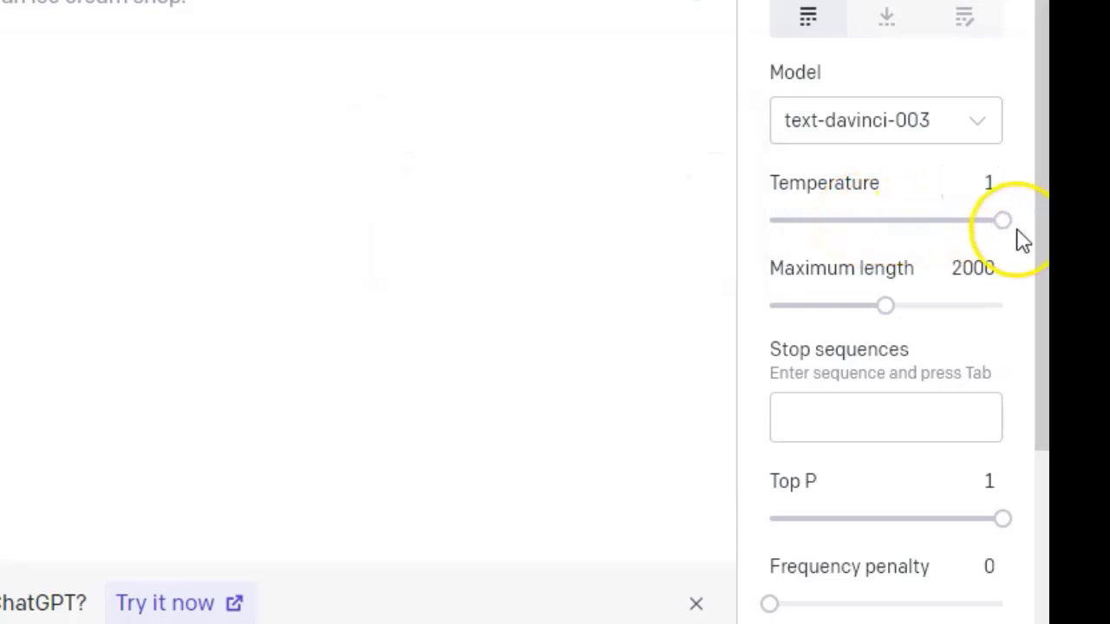
left_click_drag(1003, 224, 981, 222)
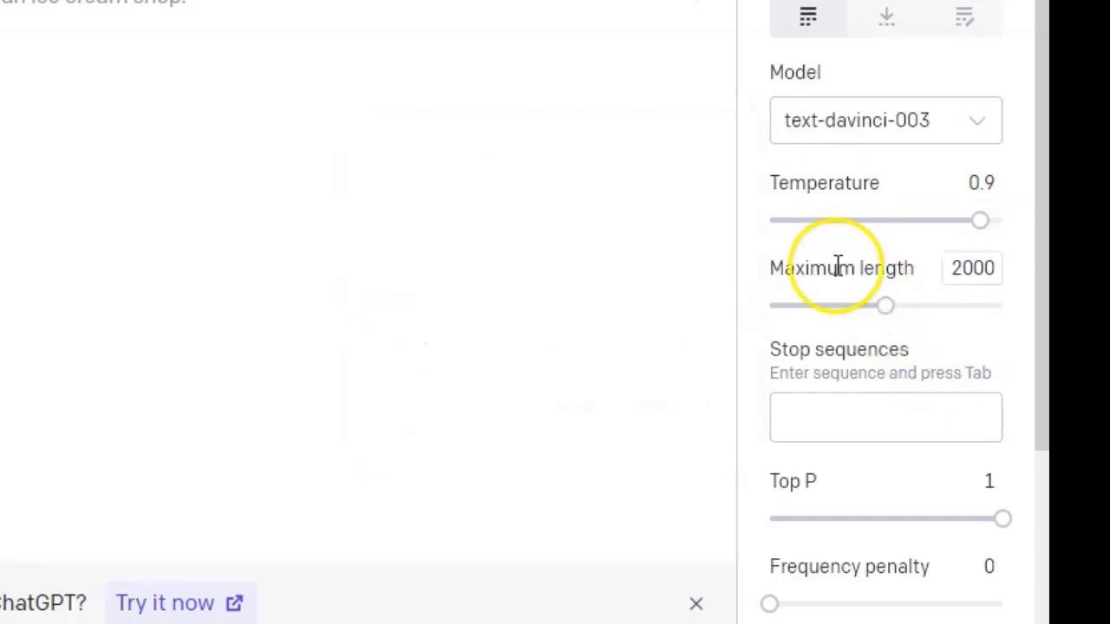
mouse_move(831, 267)
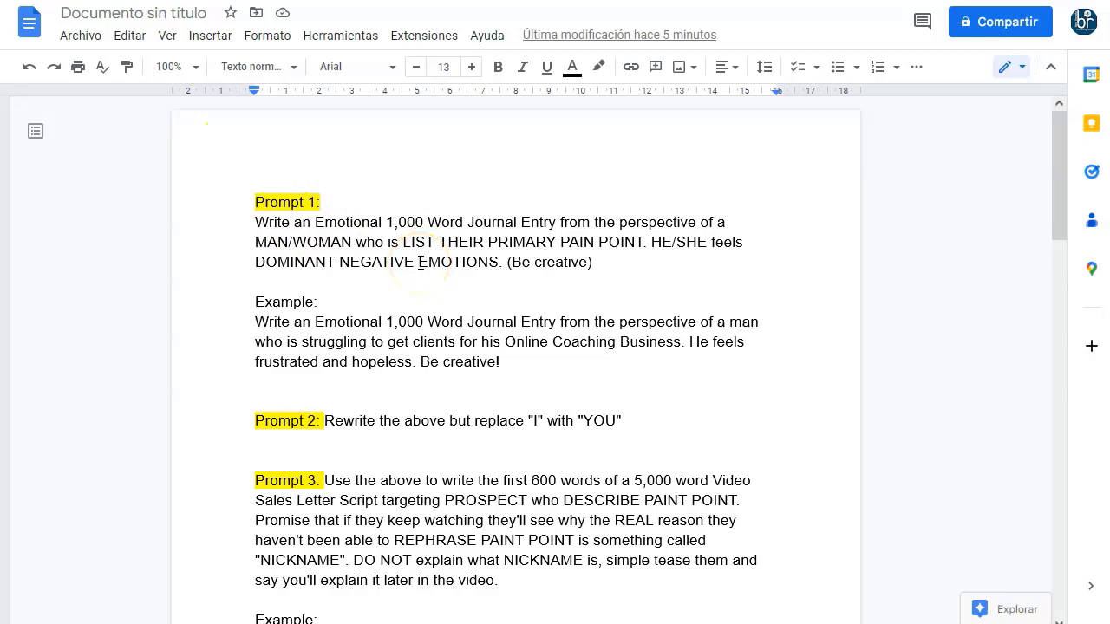
Step: Highlight the "Example:" label under the English Prompt 1 in yellow
left_click_drag(253, 221, 591, 259)
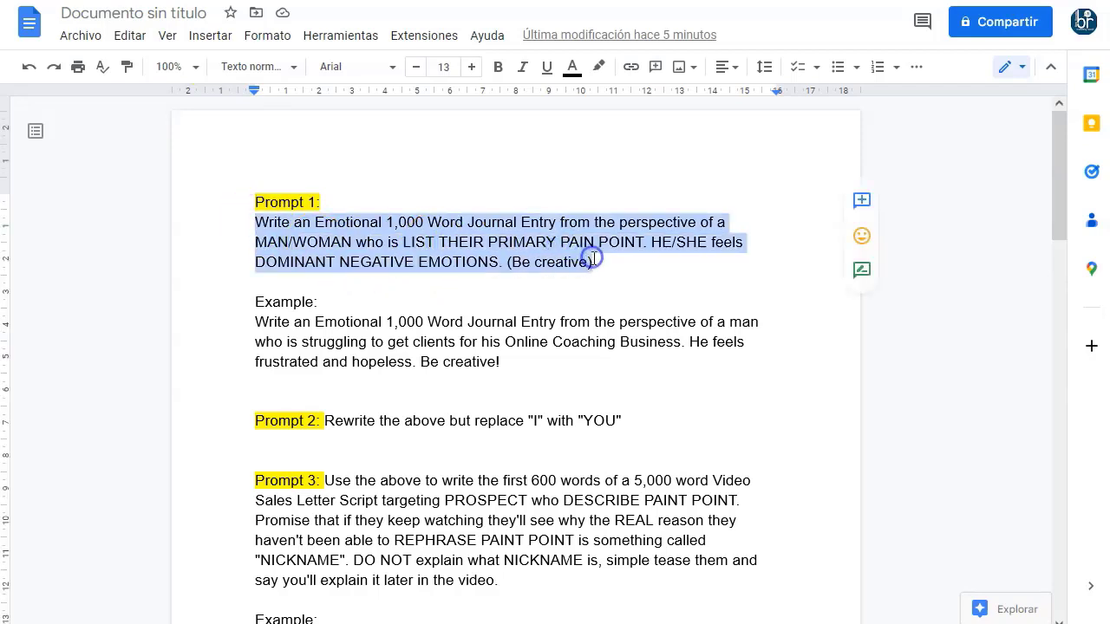
left_click(293, 303)
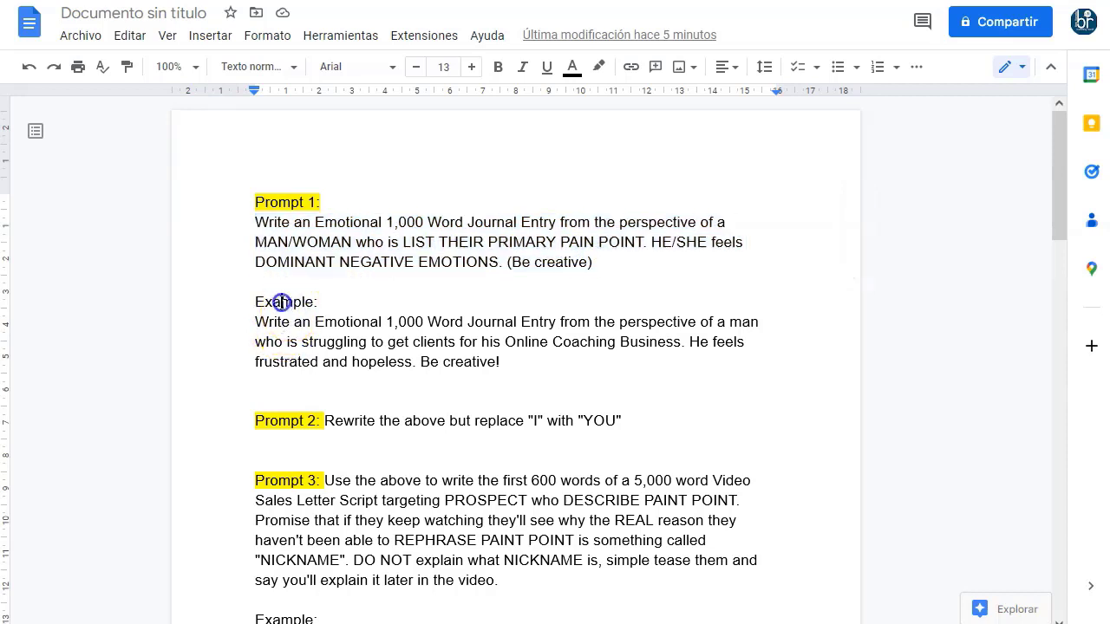
left_click_drag(327, 302, 235, 302)
left_click(281, 302)
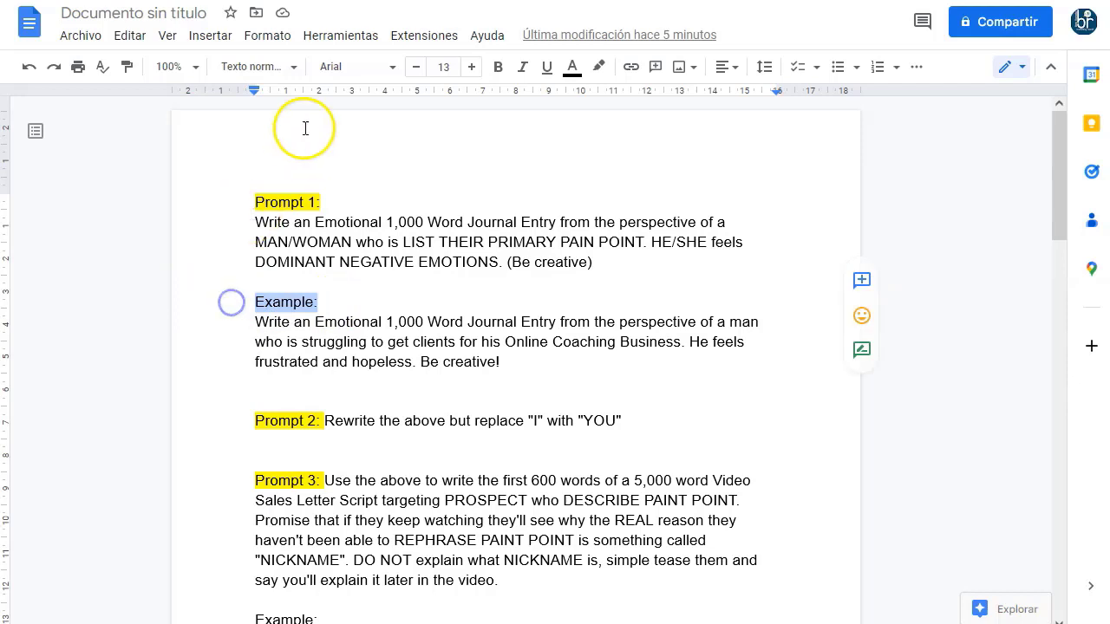
left_click(598, 67)
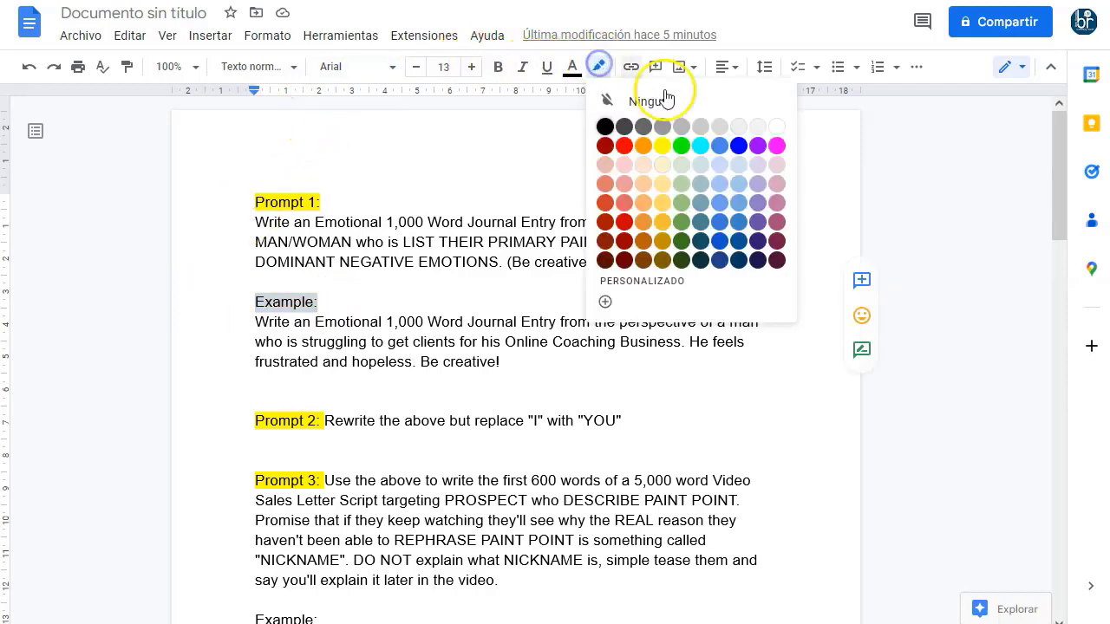
left_click(662, 146)
left_click(424, 283)
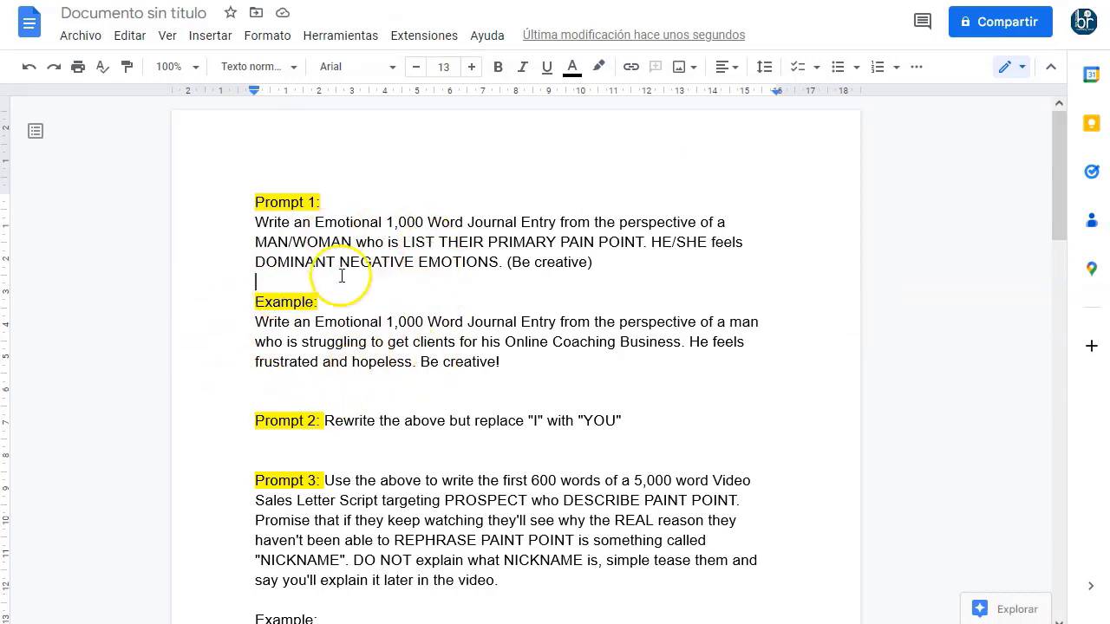
Step: Change "Escriba" to "Escribe" at the start of the Spanish Prompt 1 text
scroll(317, 304, "down", 2)
scroll(317, 312, "down", 5)
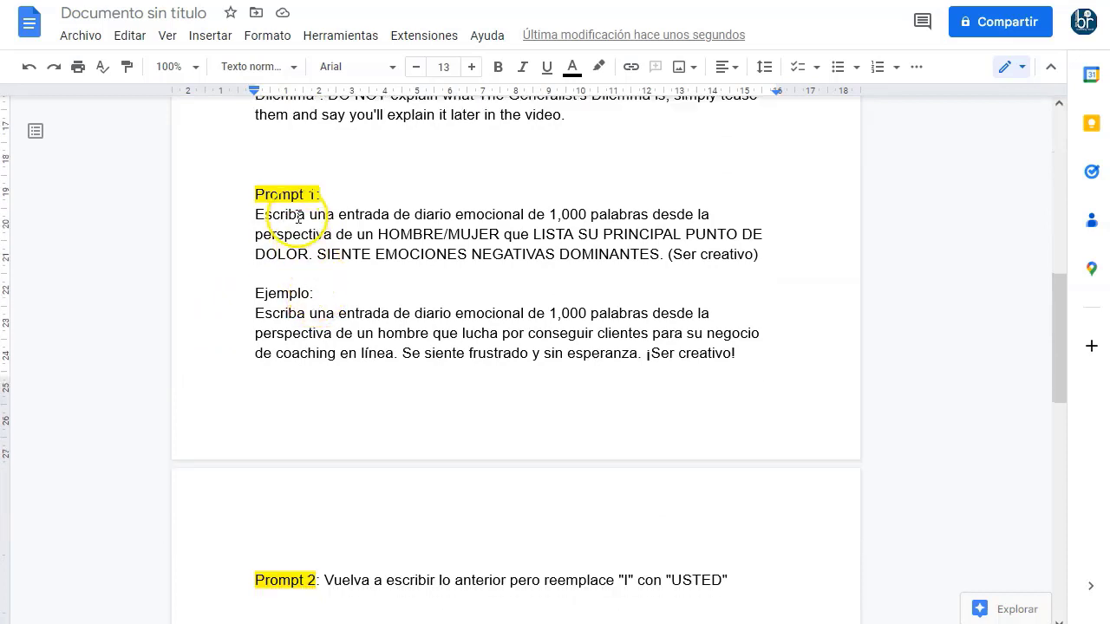
key("BackSpace")
type("e")
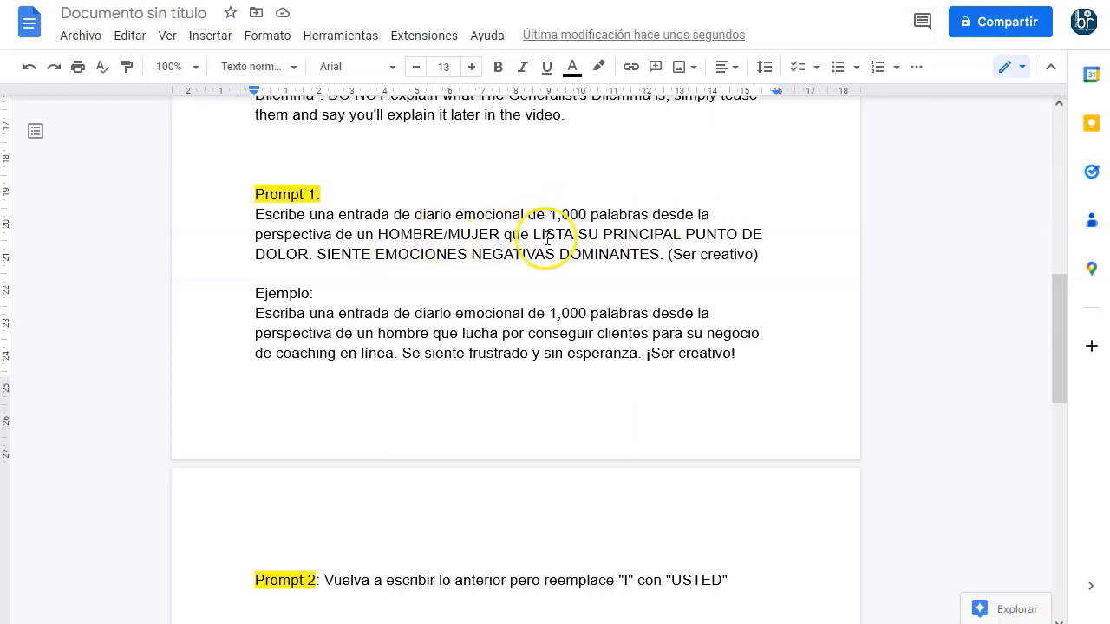
Step: Underline the placeholders "LISTA SU PRINCIPAL PUNTO DE DOLOR", "HOMBRE/MUJER" and "SIENTE EMOCIONES NEGATIVAS DOMINANTES" in the Spanish Prompt 1
left_click_drag(535, 232, 314, 248)
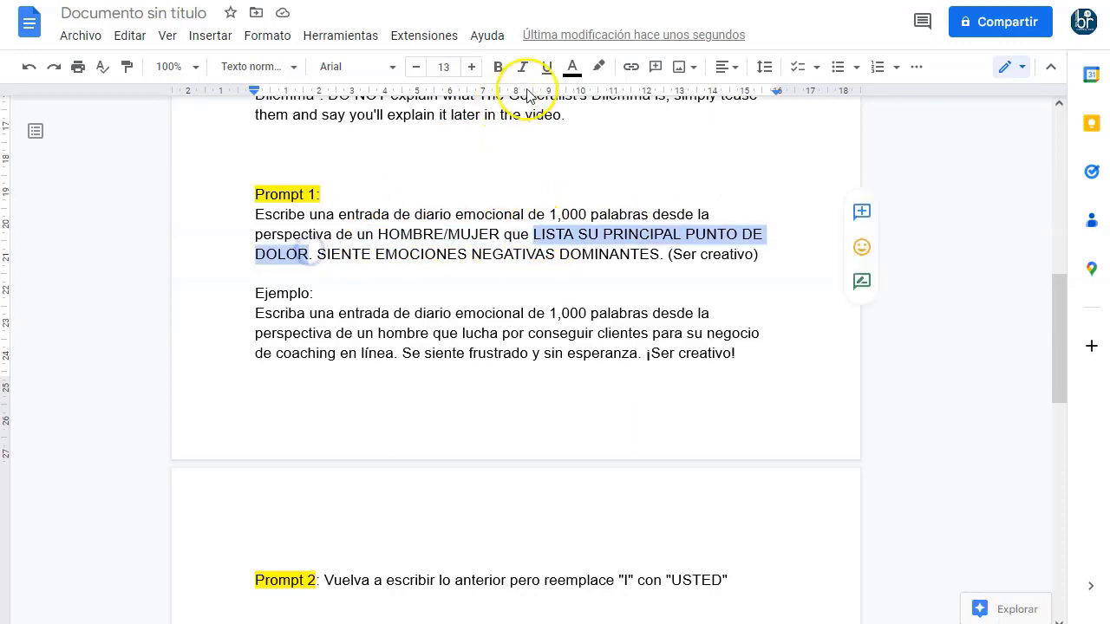
left_click(546, 66)
left_click(495, 223)
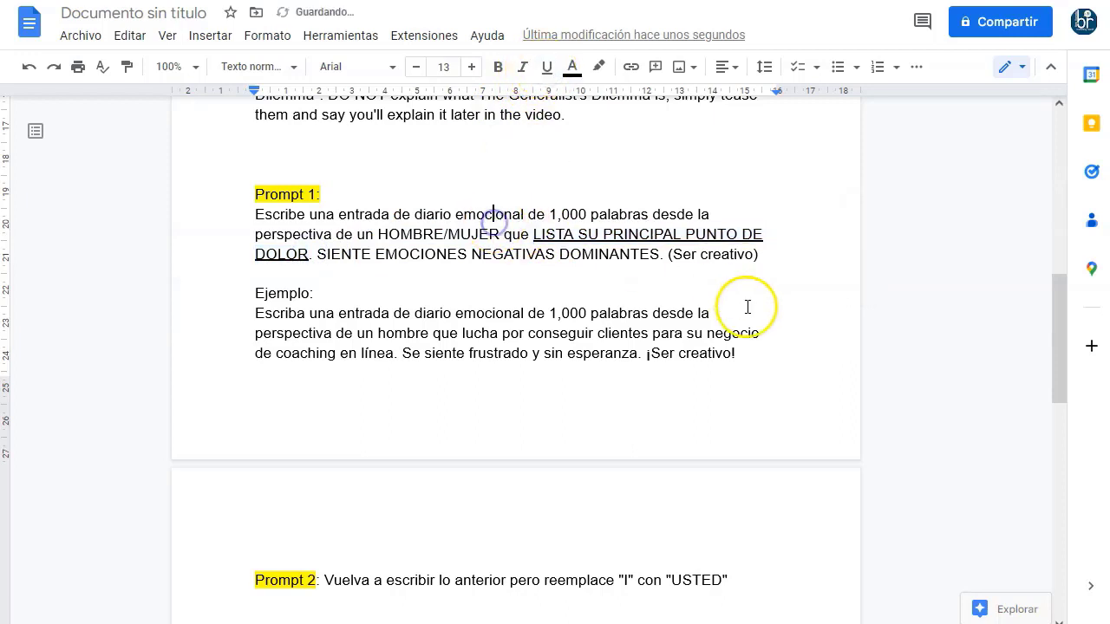
left_click(378, 233)
left_click_drag(377, 232, 488, 232)
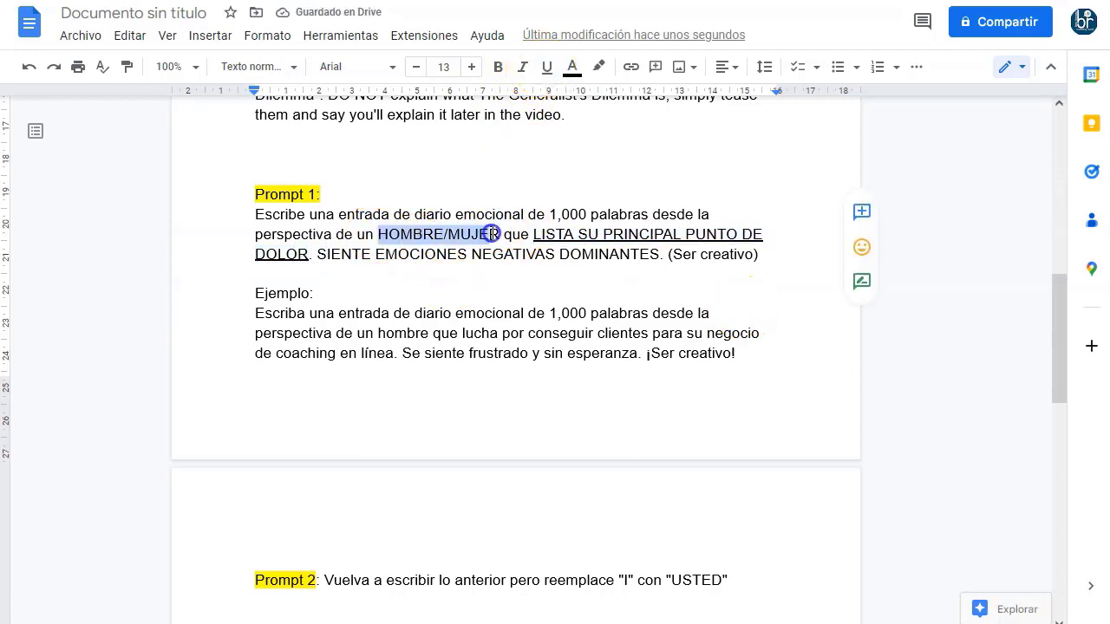
left_click(546, 67)
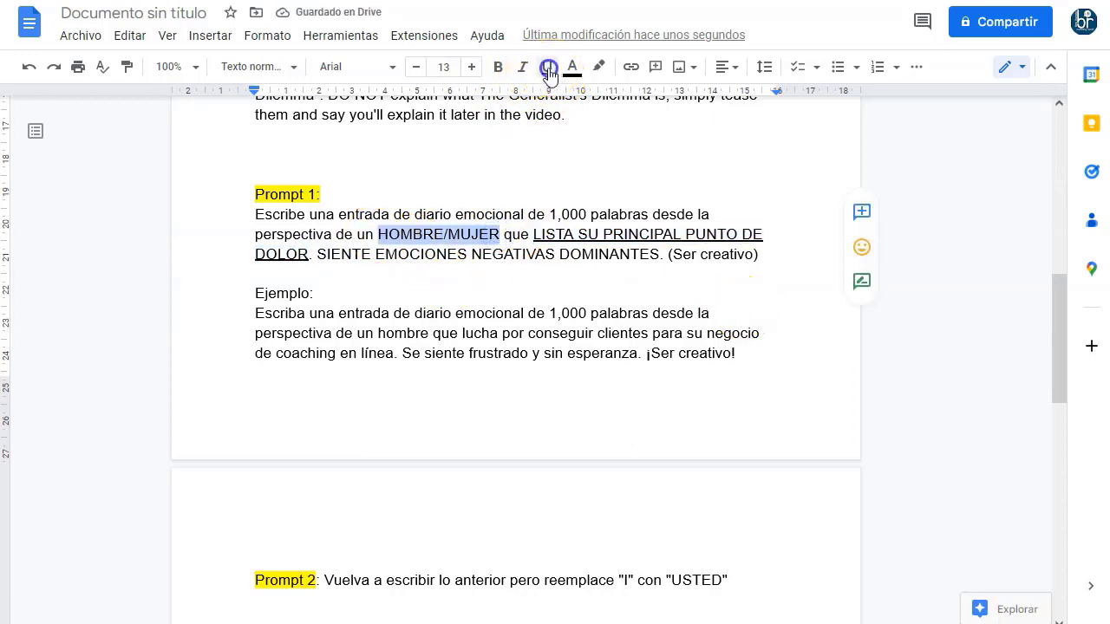
left_click(525, 275)
left_click_drag(317, 254, 600, 252)
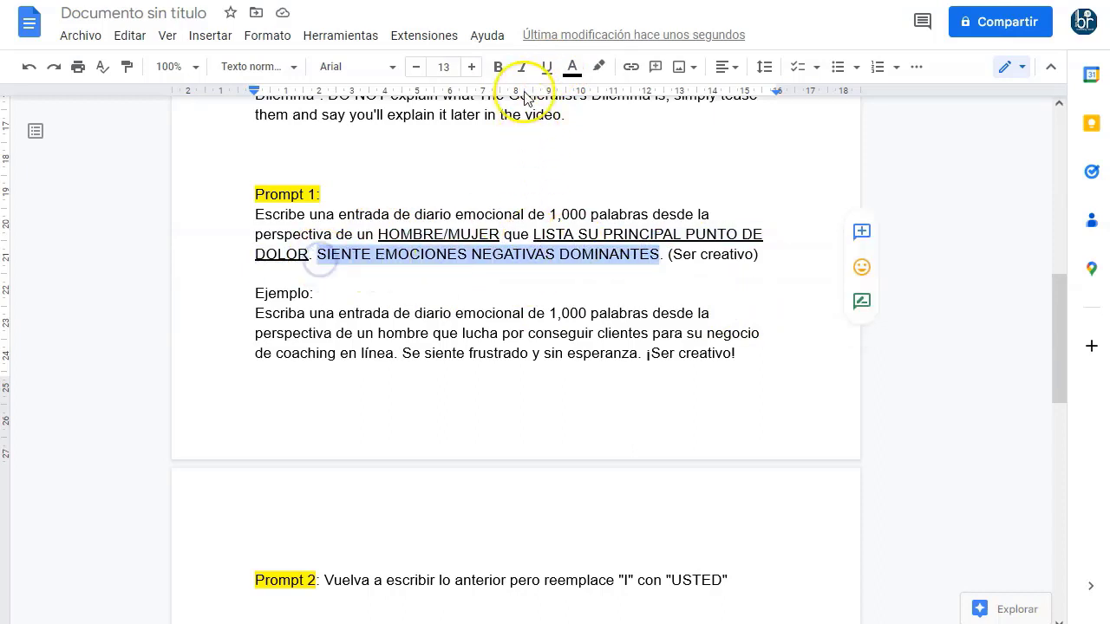
left_click(546, 67)
left_click(520, 276)
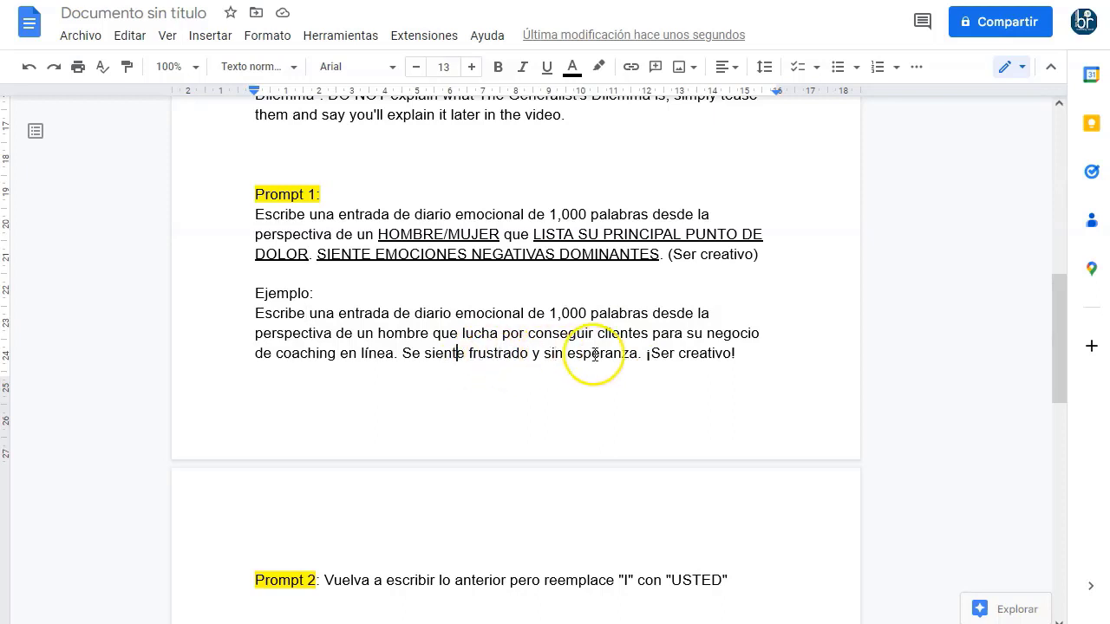
Step: Correct the Spanish example's ending to "¡Sé creativo!" and place a copy of the example paragraph at the top of the next page
left_click(672, 352)
key("BackSpace")
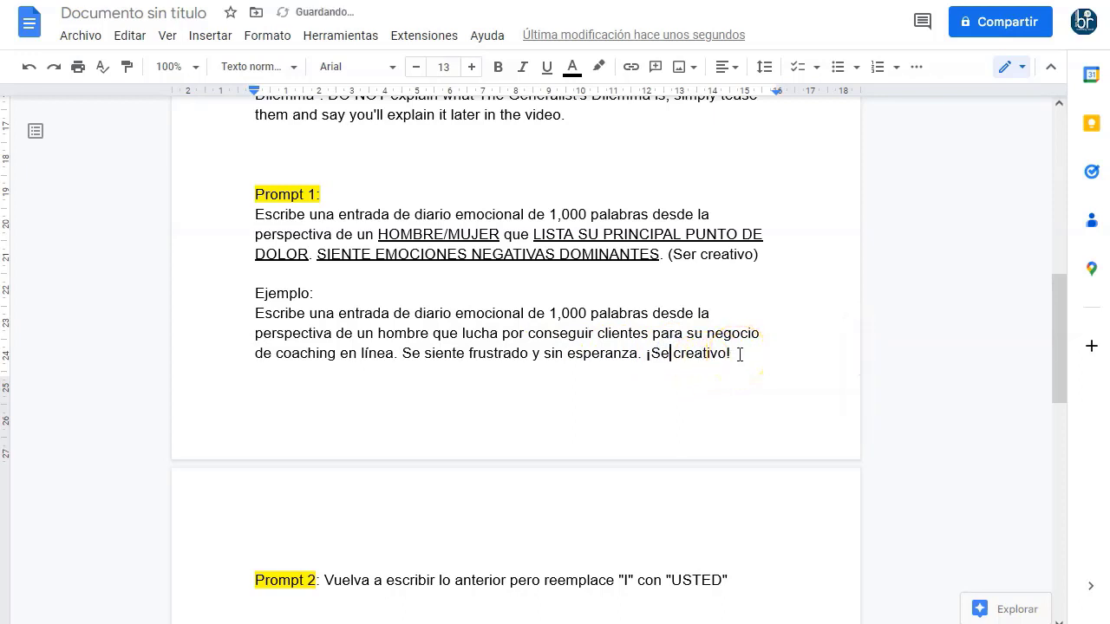
left_click_drag(257, 314, 741, 353)
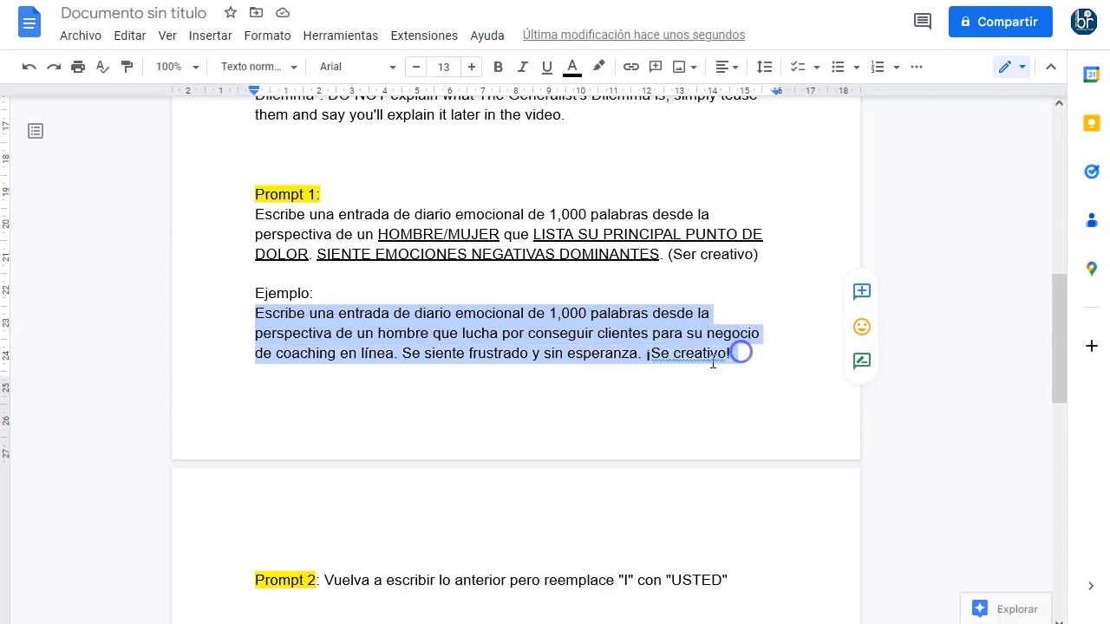
type("Escribe una entrada de diario emocional de 1,000 palabras desde la perspectiva de un hombre que lucha por conseguir clientes para su negocio de coaching en línea. Se siente frustrado y sin esperanza. ¡Sé creativo!")
type("Escribe una entrada de diario emocional de 1,000 palabras desde la perspectiva de un hombre que lucha por conseguir clientes para su negocio de coaching en línea. Se siente frustrado y sin esperanza. ¡Se creativo!")
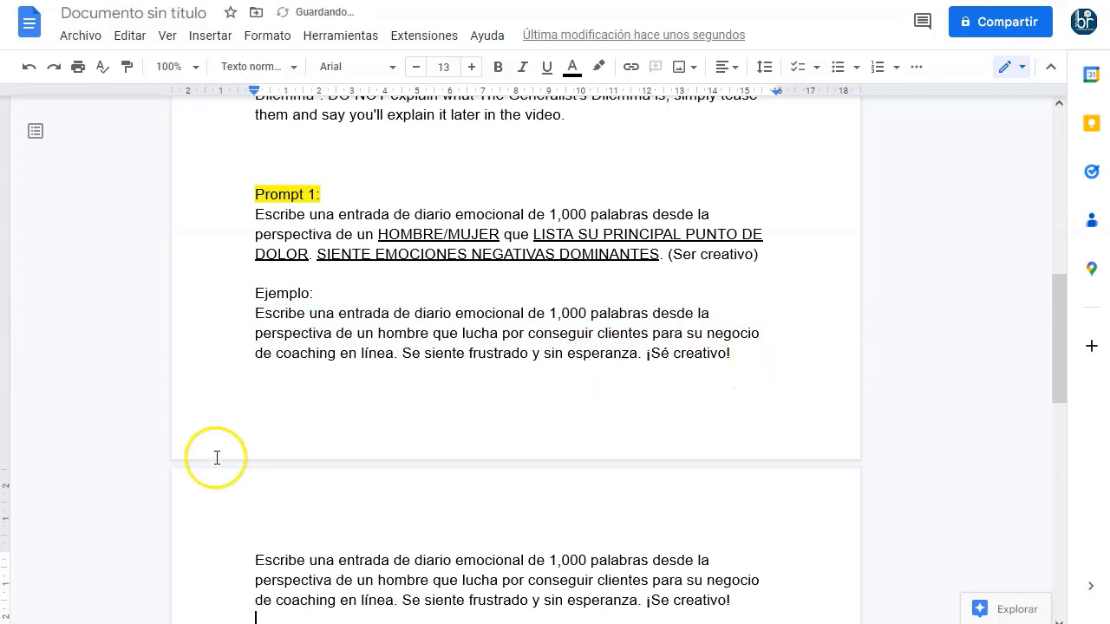
Step: Insert "emotiva de 1.000 palabras" after "Escribe una entrada" in the copied example paragraph
left_click(392, 560)
type("de 1.000")
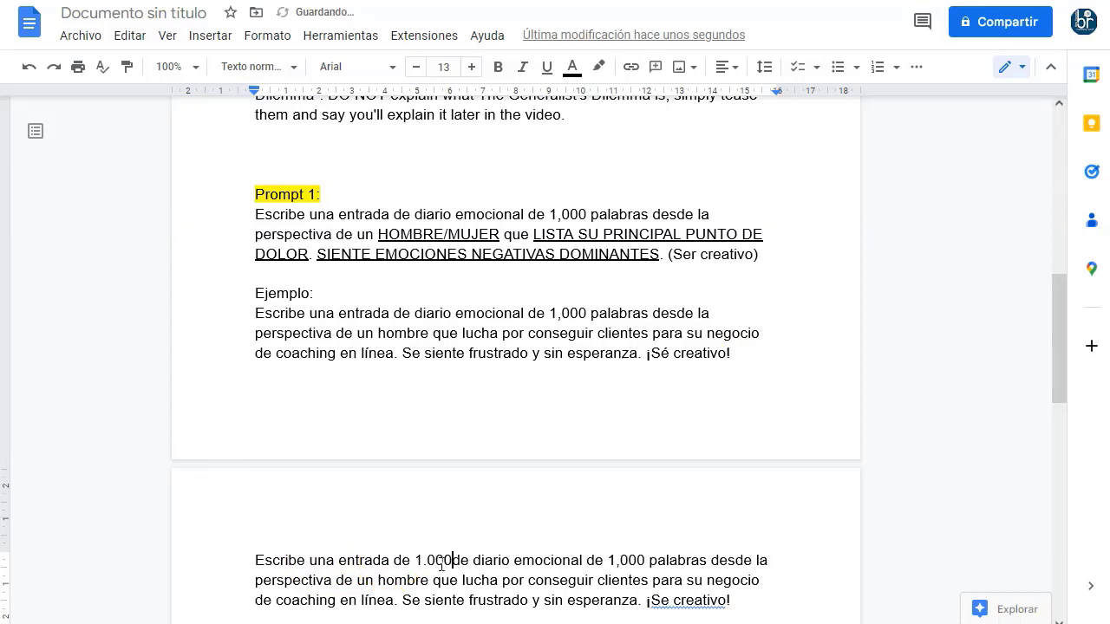
type(" palabras ")
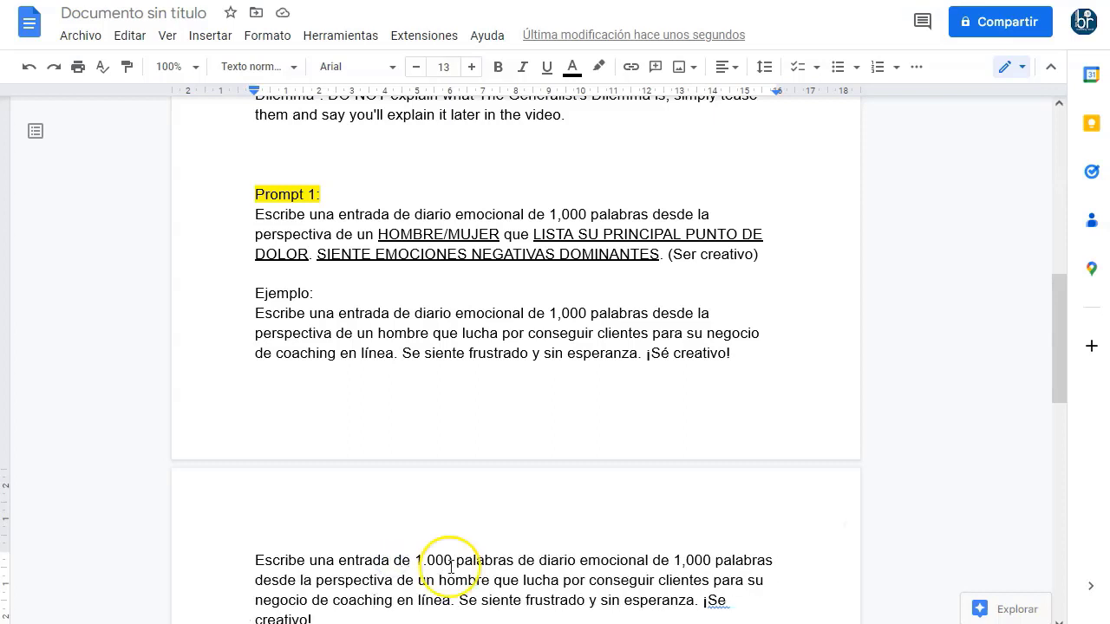
type(" emotiva")
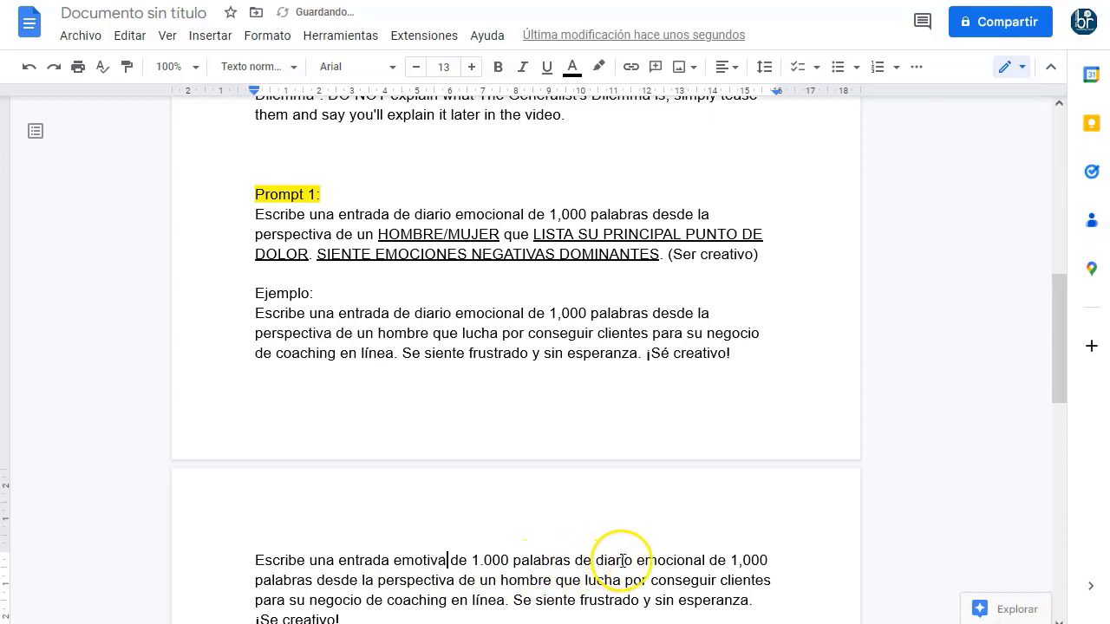
Step: Delete the redundant "emocional de 1,000 palabras" from the copied paragraph and rejoin "diario" with "desde la perspectiva" on one line
left_click_drag(634, 562, 758, 561)
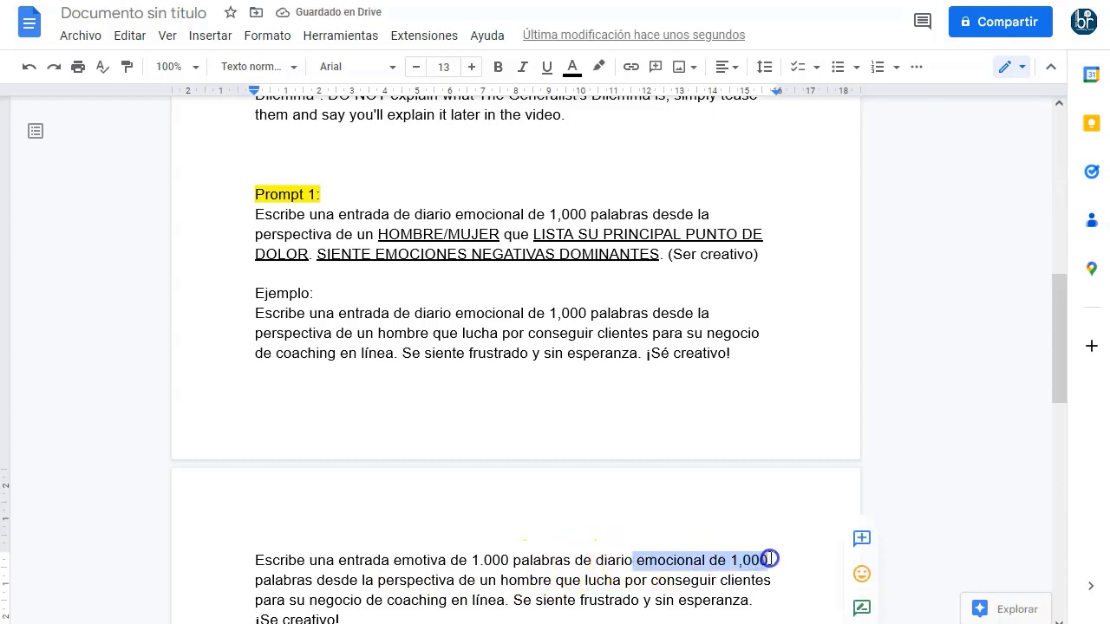
key("BackSpace")
key("Right")
key("Delete")
key("Delete")
key("Delete")
key("Delete")
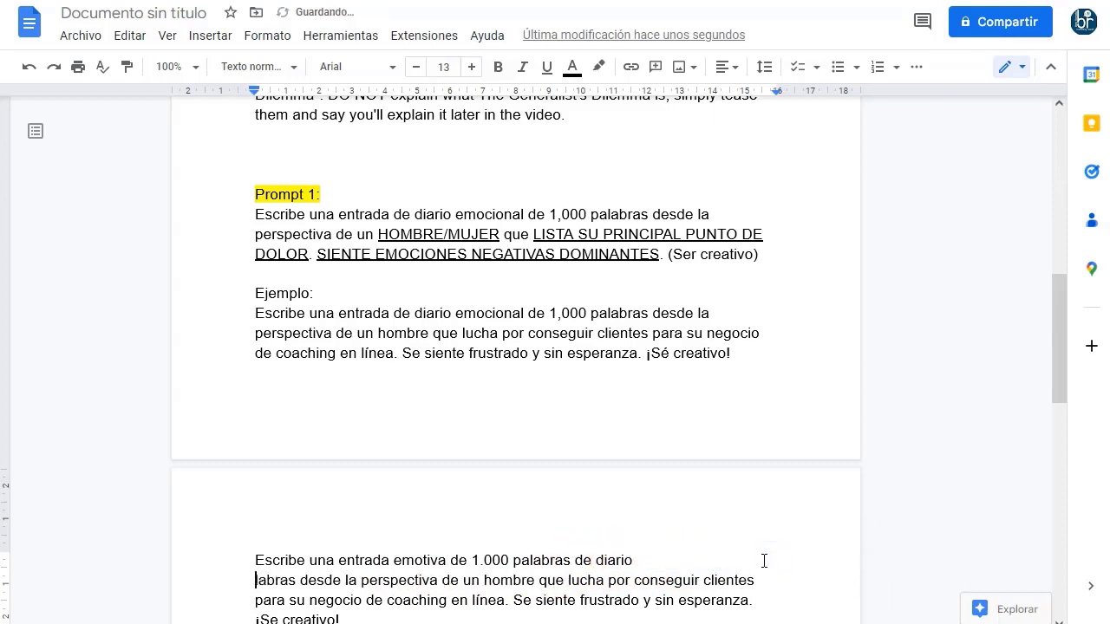
key("Delete")
key("Delete")
key("Delete")
key("Delete")
key("Delete")
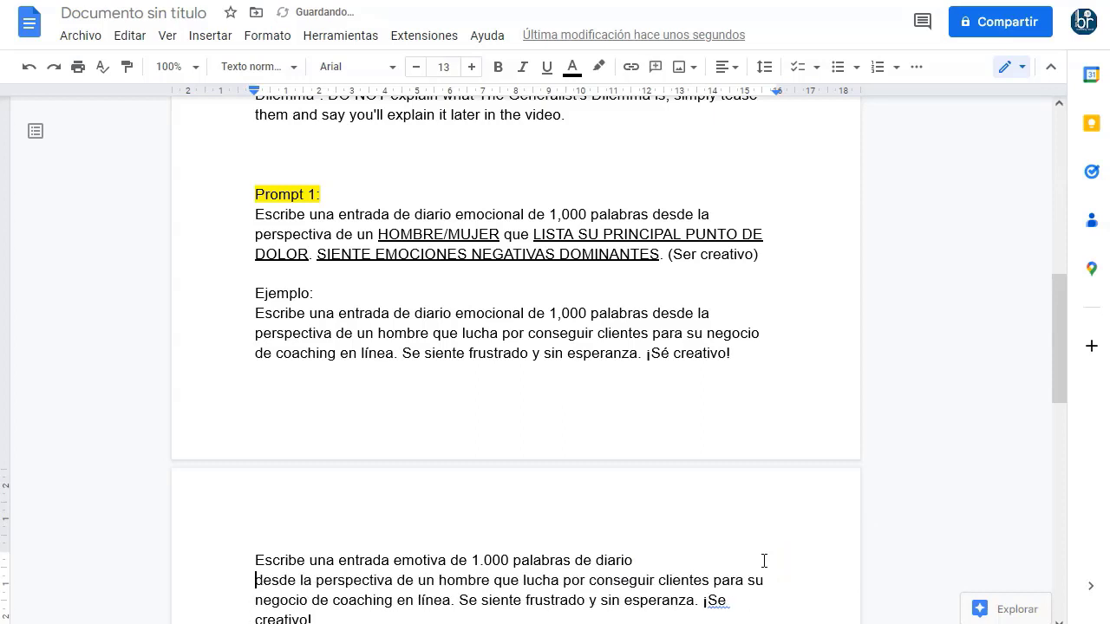
key("BackSpace")
left_click(769, 561)
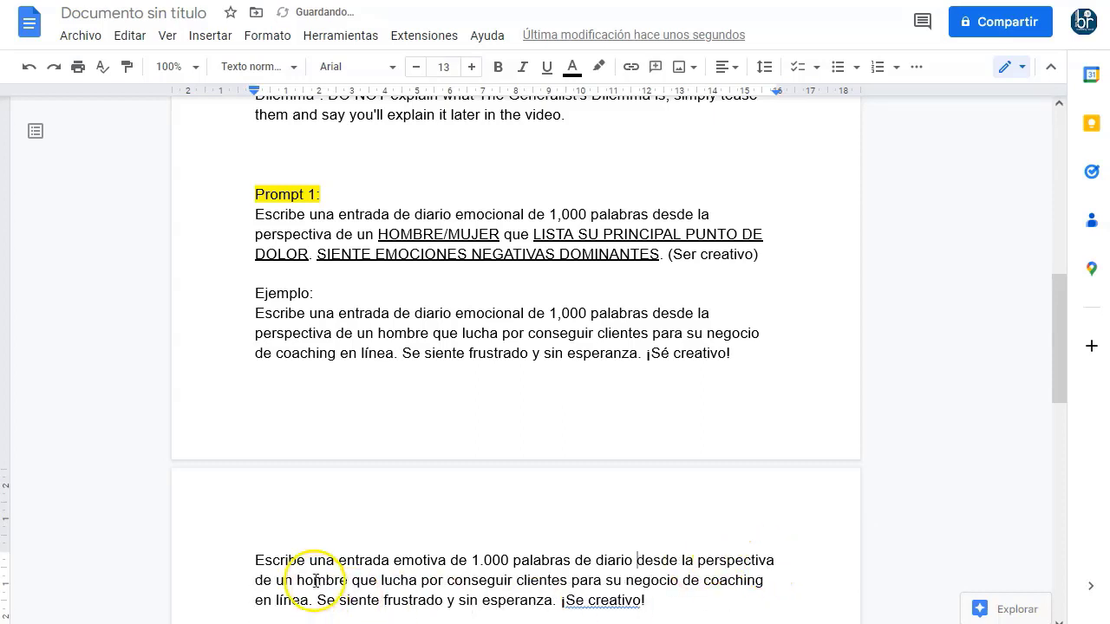
Step: Correct the copied example paragraph's ending to "¡Sé creativo!" and copy the whole paragraph
left_click(574, 599)
left_click(595, 576)
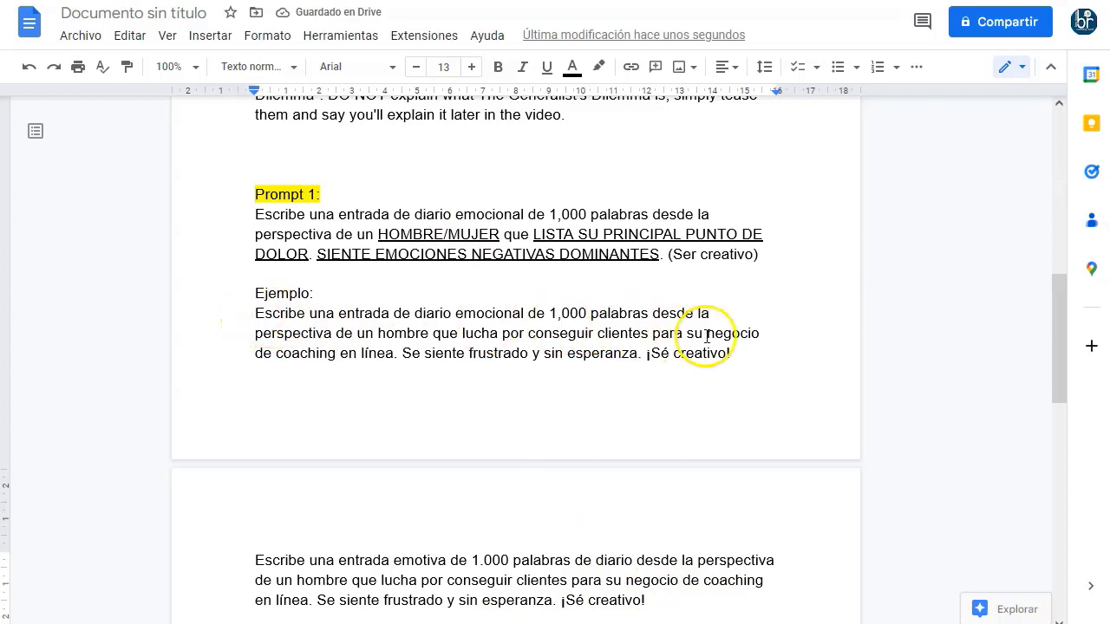
left_click_drag(646, 600, 262, 559)
key("ctrl+c")
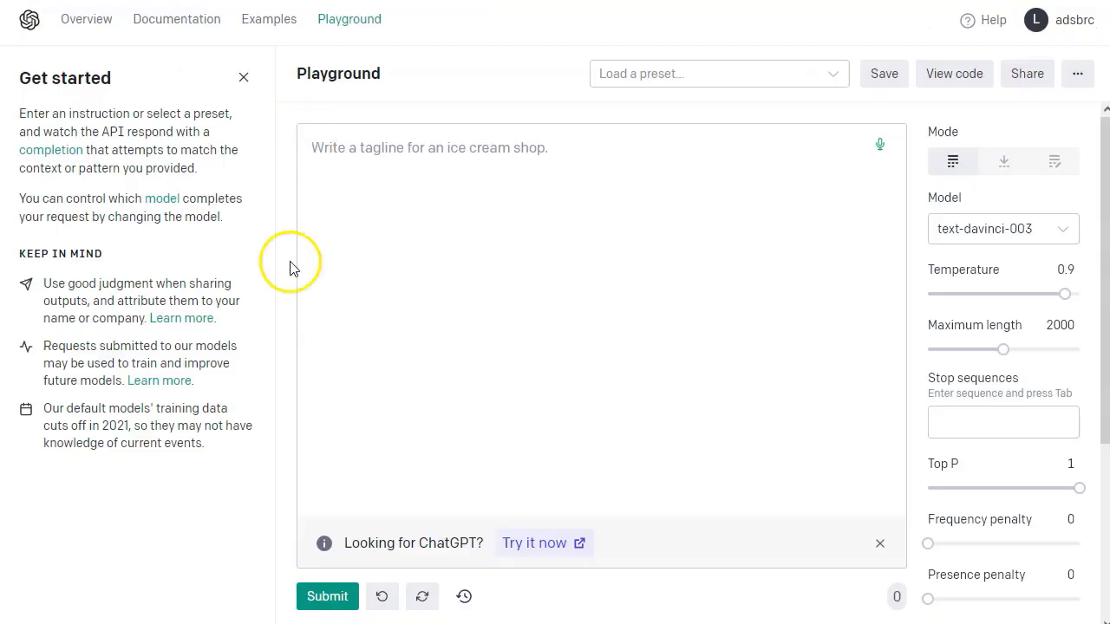
Step: Switch to the OpenAI Playground, paste the copied diary prompt into the empty prompt area and submit it
left_click(385, 166)
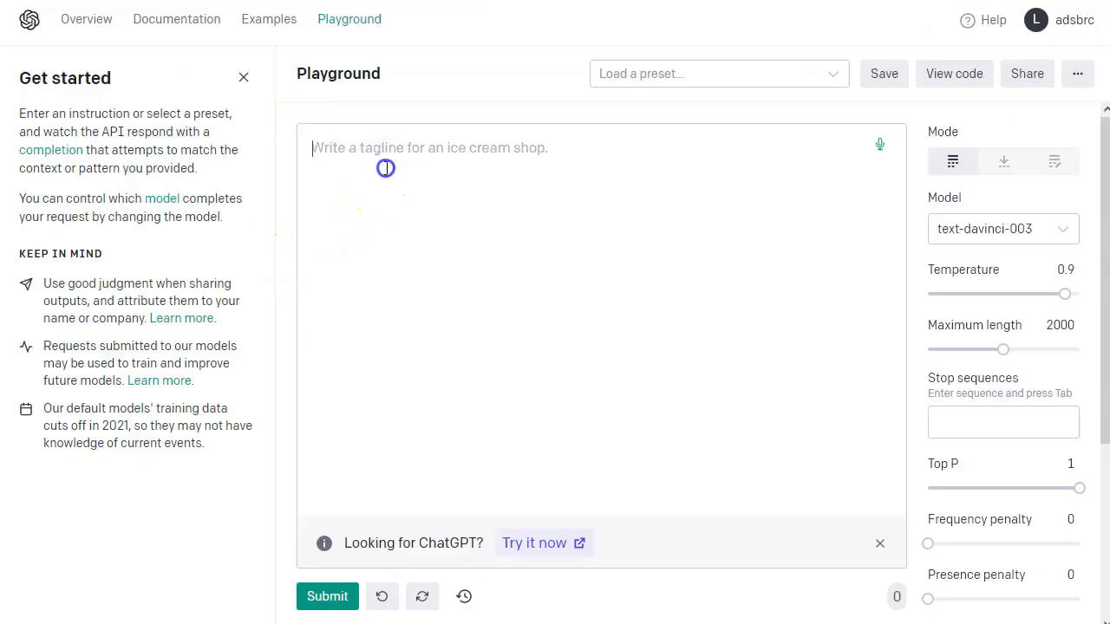
key("ctrl+v")
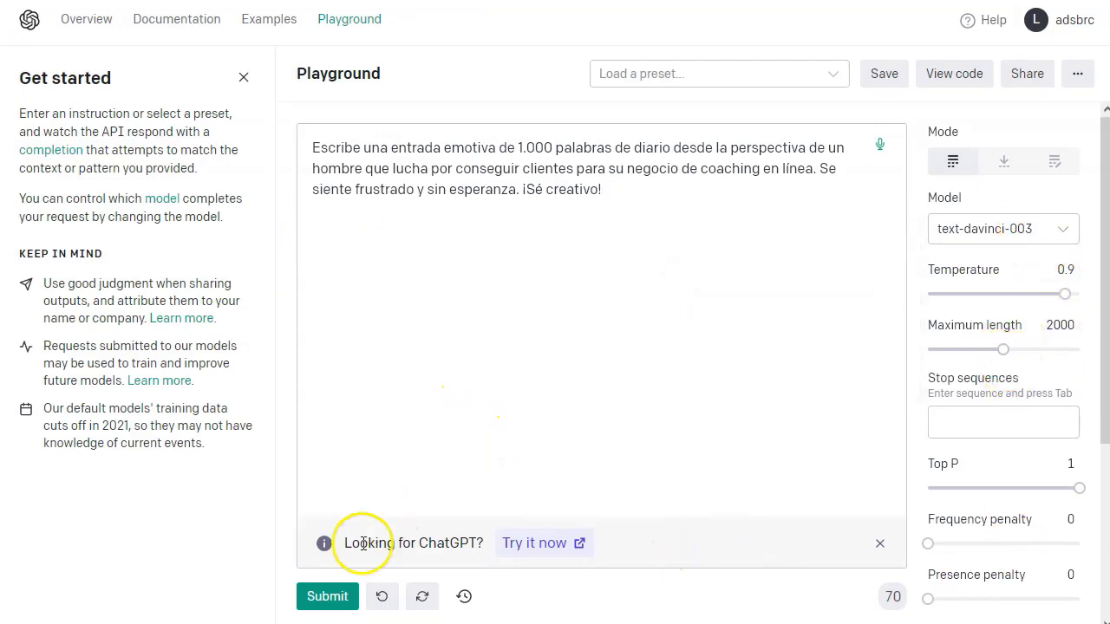
left_click(335, 600)
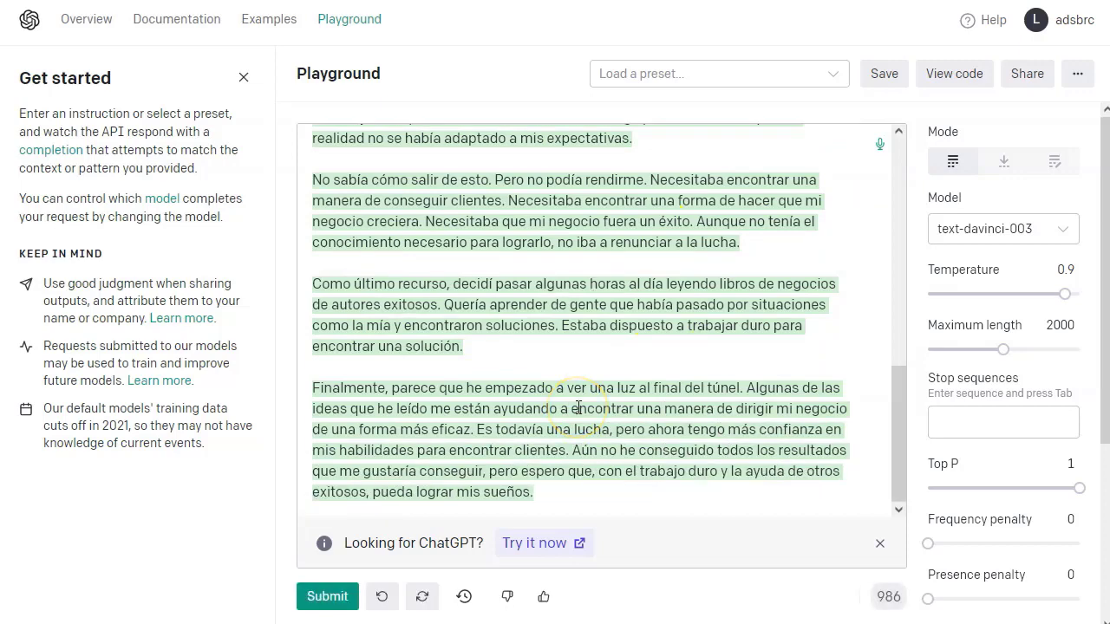
Step: Copy the Prompt 2 text "Vuelva a escribir lo anterior pero reemplace "I" con "USTED"" from Google Docs and add it below the generated diary entry in the Playground
scroll(578, 408, "up", 10)
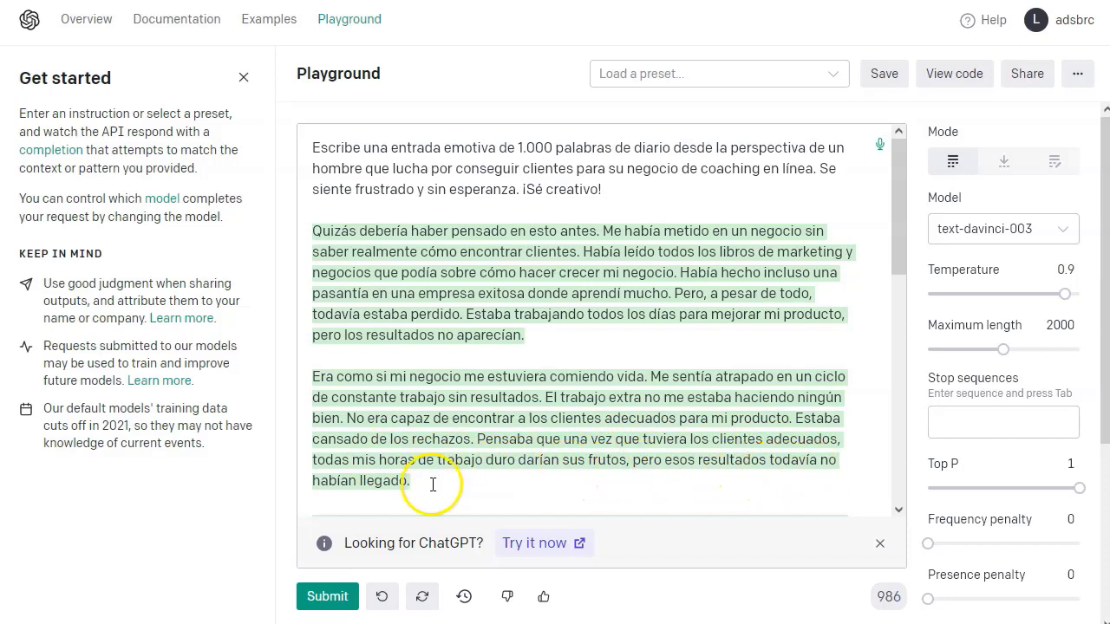
scroll(438, 364, "down", 3)
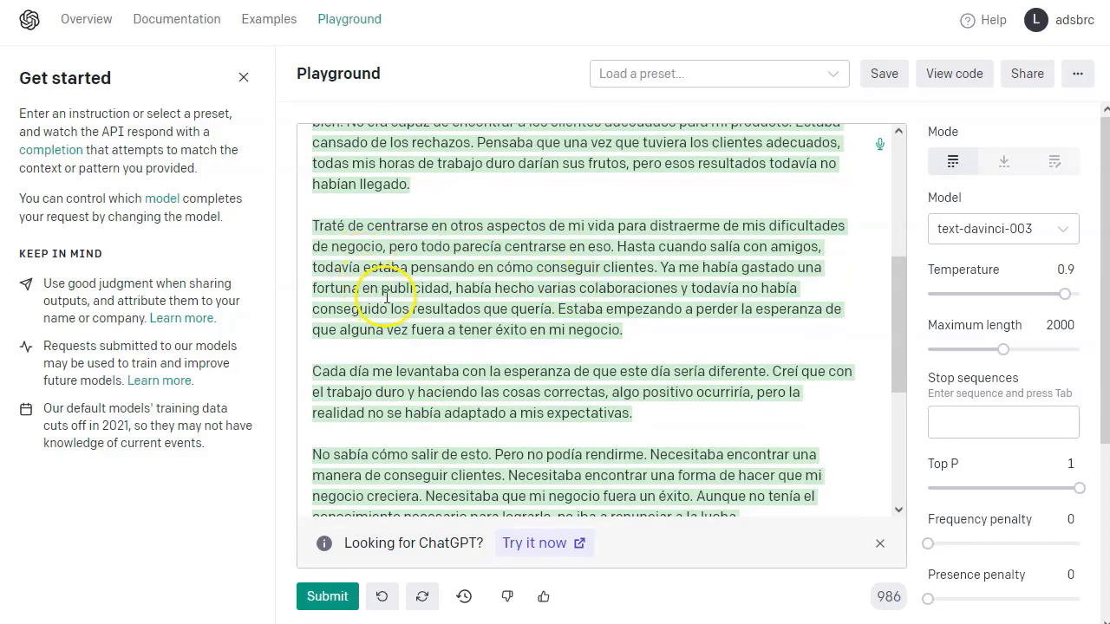
scroll(386, 299, "down", 1)
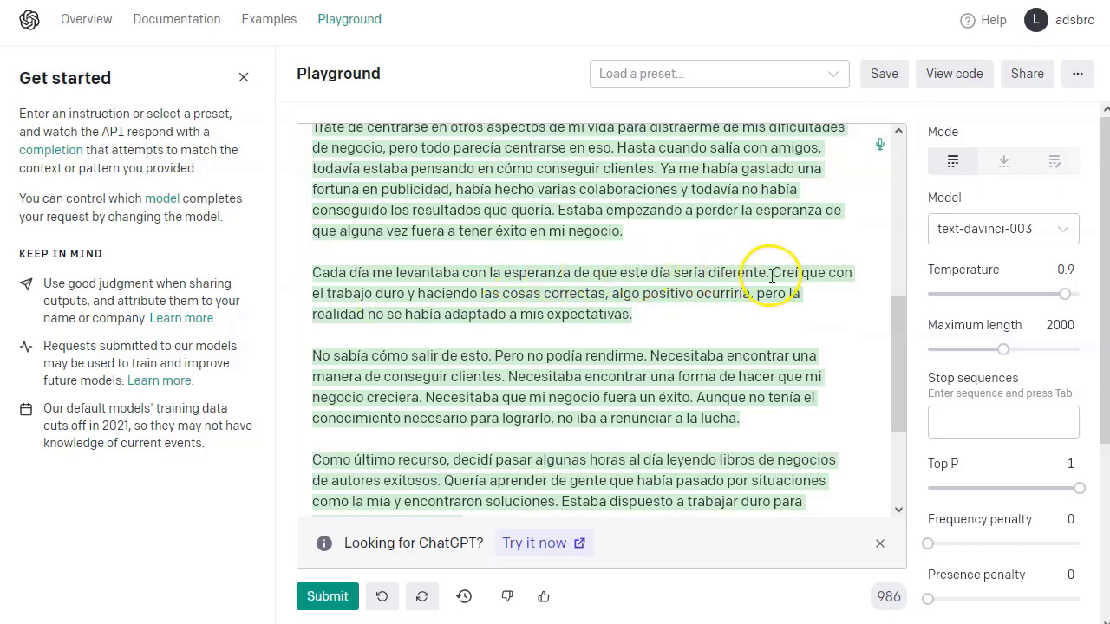
scroll(532, 317, "down", 1)
scroll(468, 305, "down", 1)
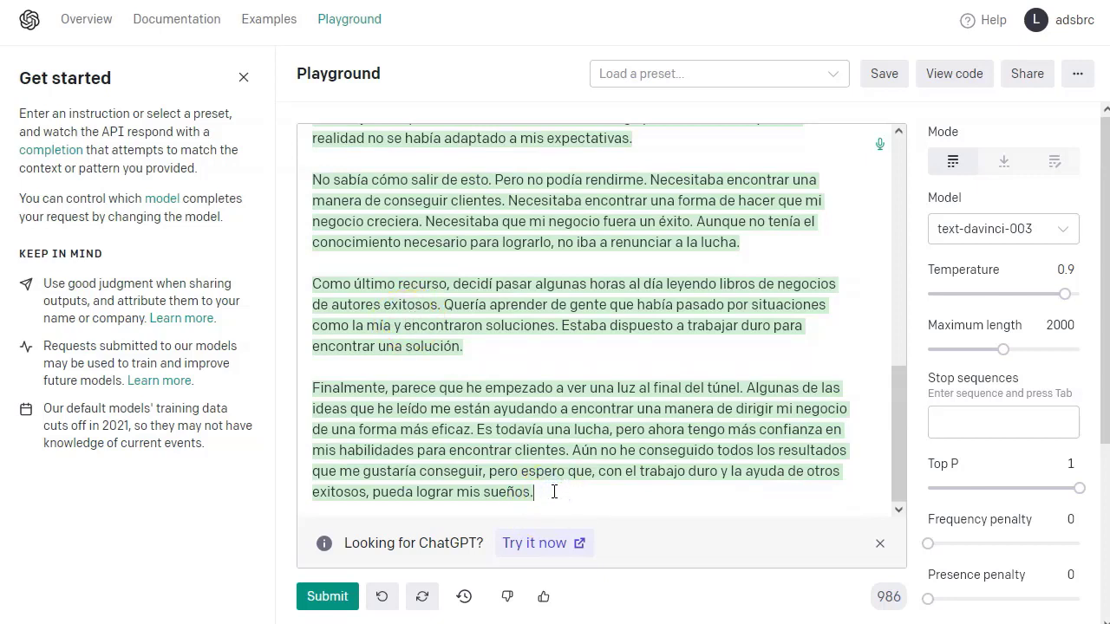
key("ctrl+Return")
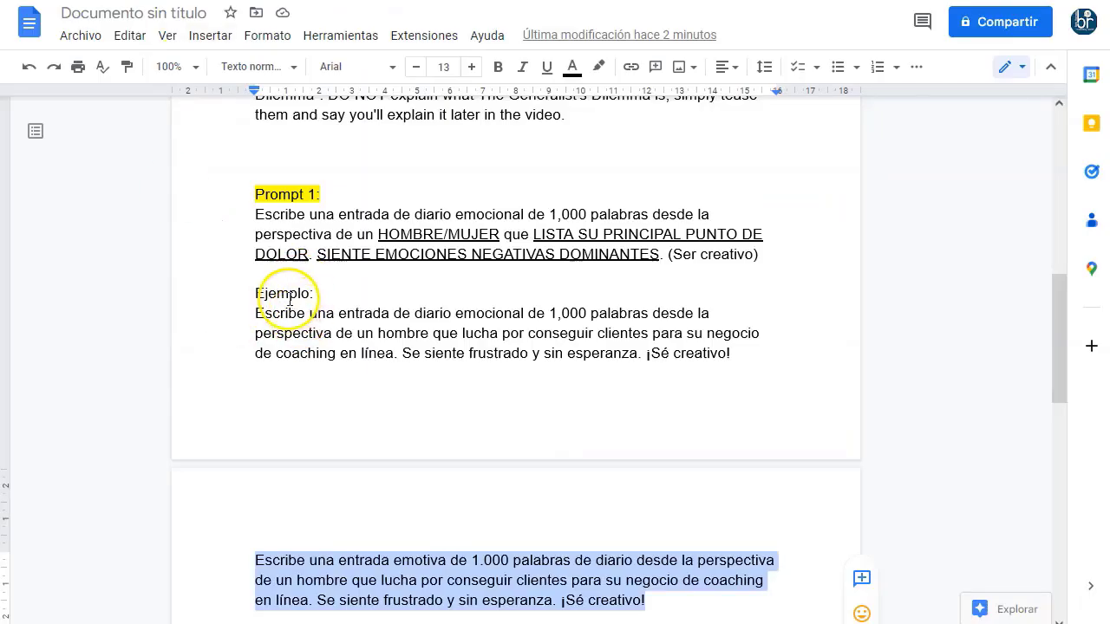
scroll(286, 300, "down", 5)
left_click_drag(323, 425, 609, 428)
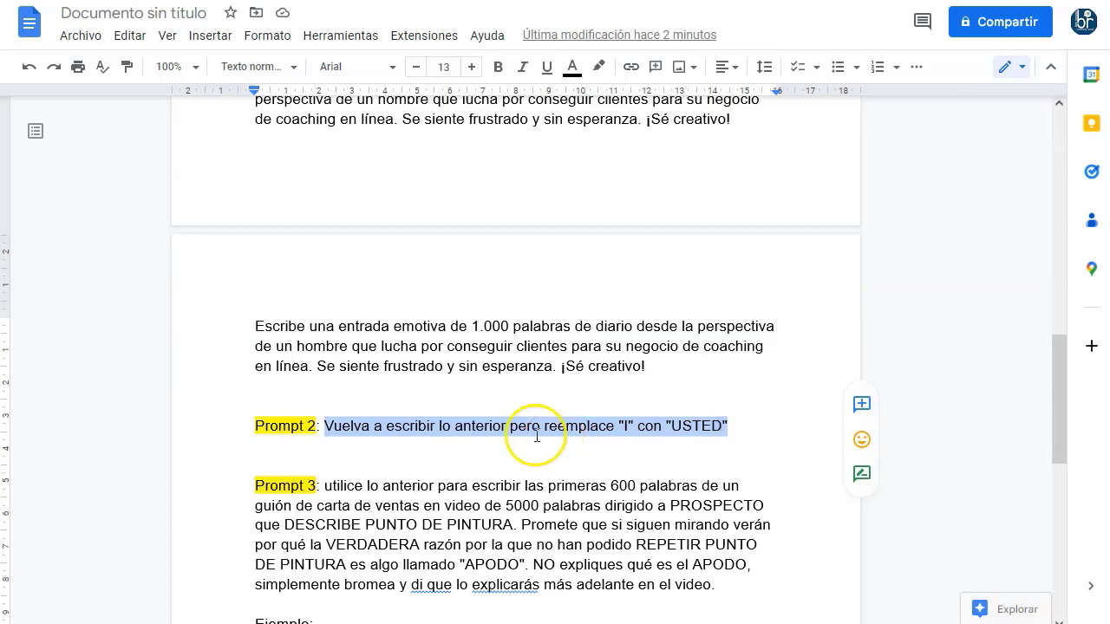
key("alt+Tab")
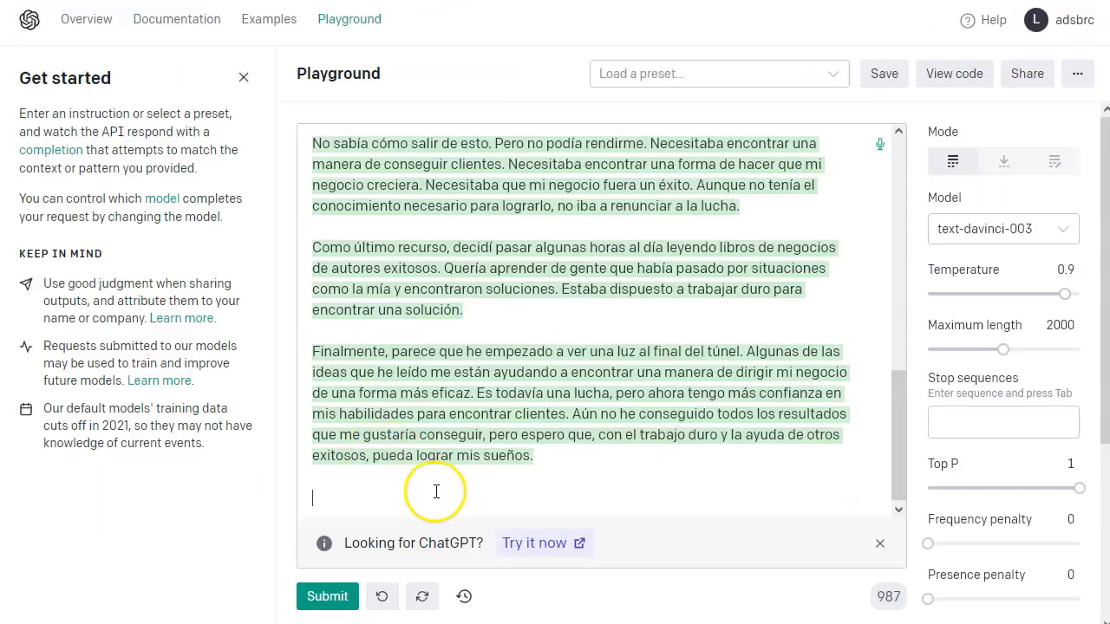
type("Vuelva a escribir lo anterior pero reemplace \"I\" con \"USTED\"")
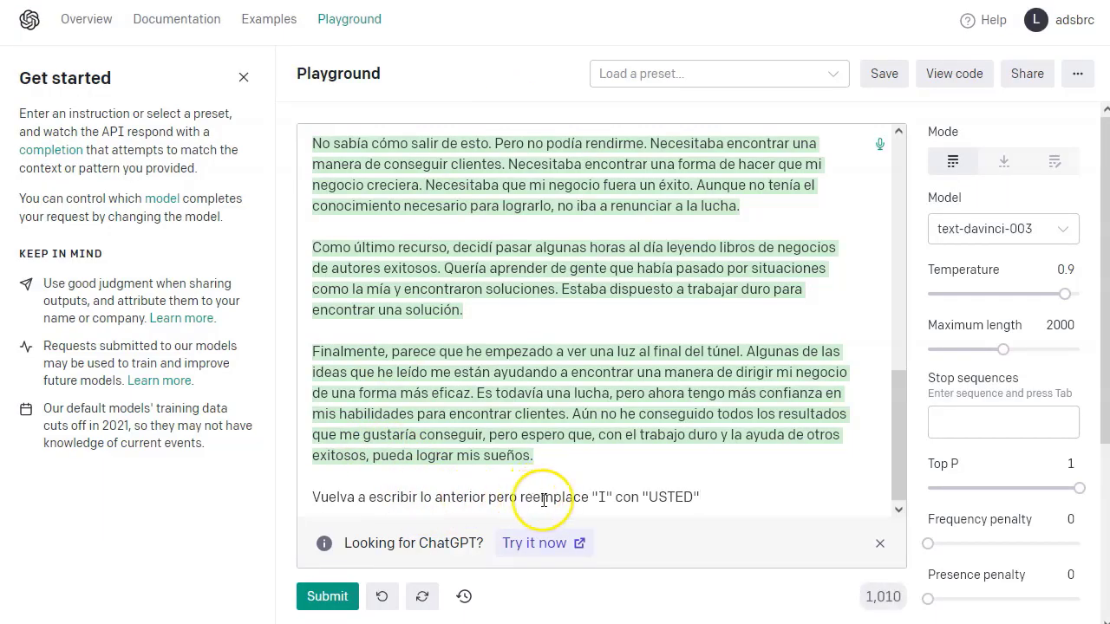
Step: Change the added instruction to read reemplaza "YO" con "USTED" and submit it
key("BackSpace")
key("BackSpace")
type("za \"")
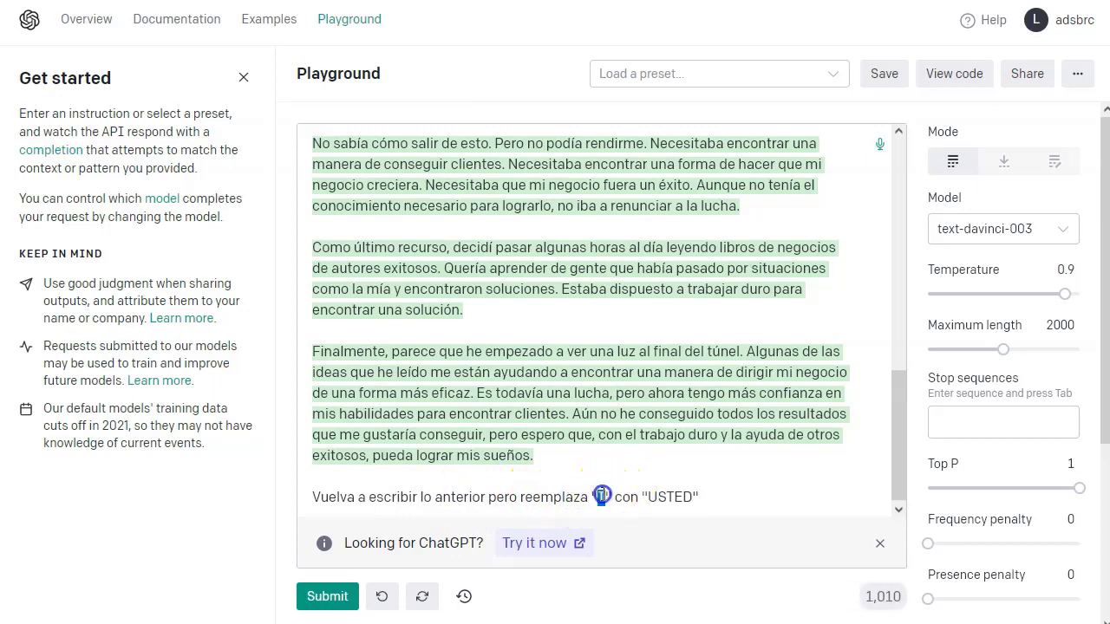
type("Y")
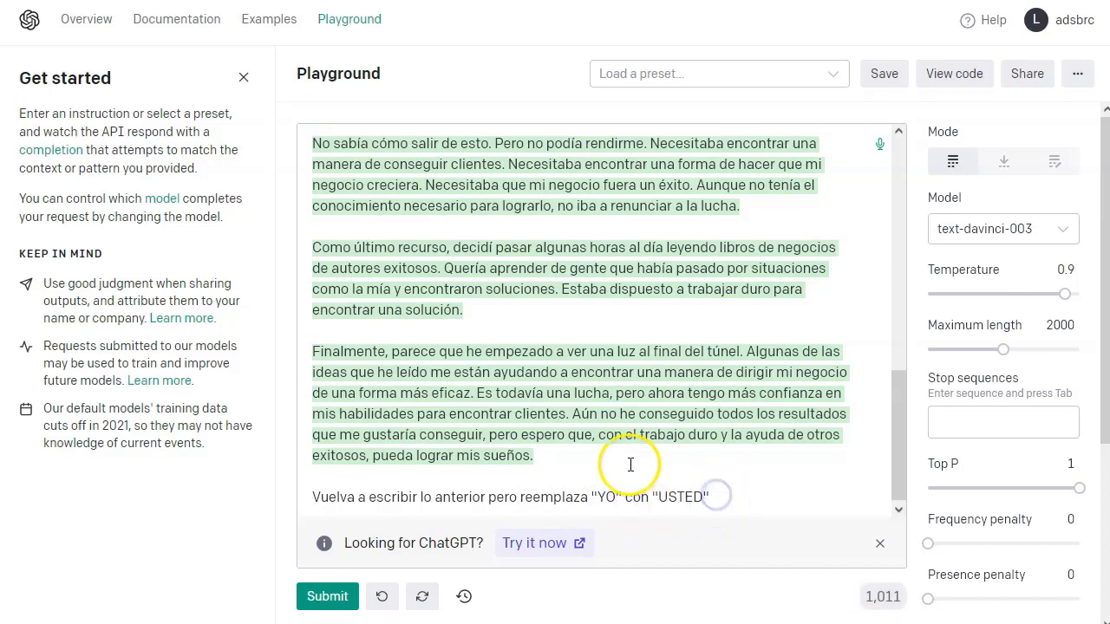
key("Return")
left_click(321, 598)
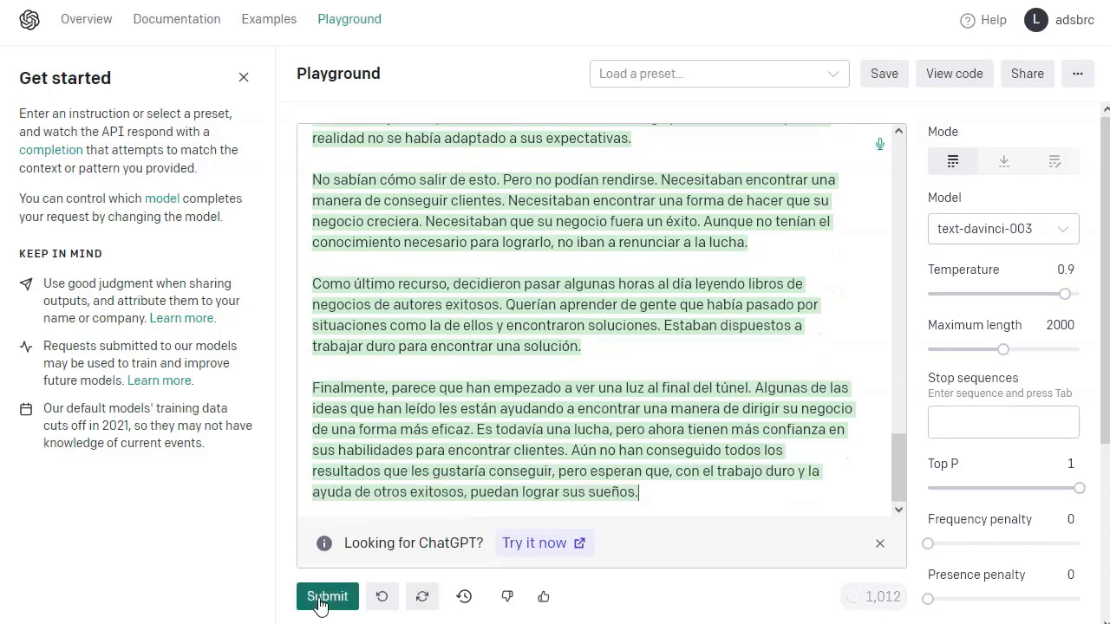
Step: Read through the rewritten diary entry below the "YO" con "USTED" instruction, from its opening sentence to the closing paragraphs
scroll(422, 222, "up", 5)
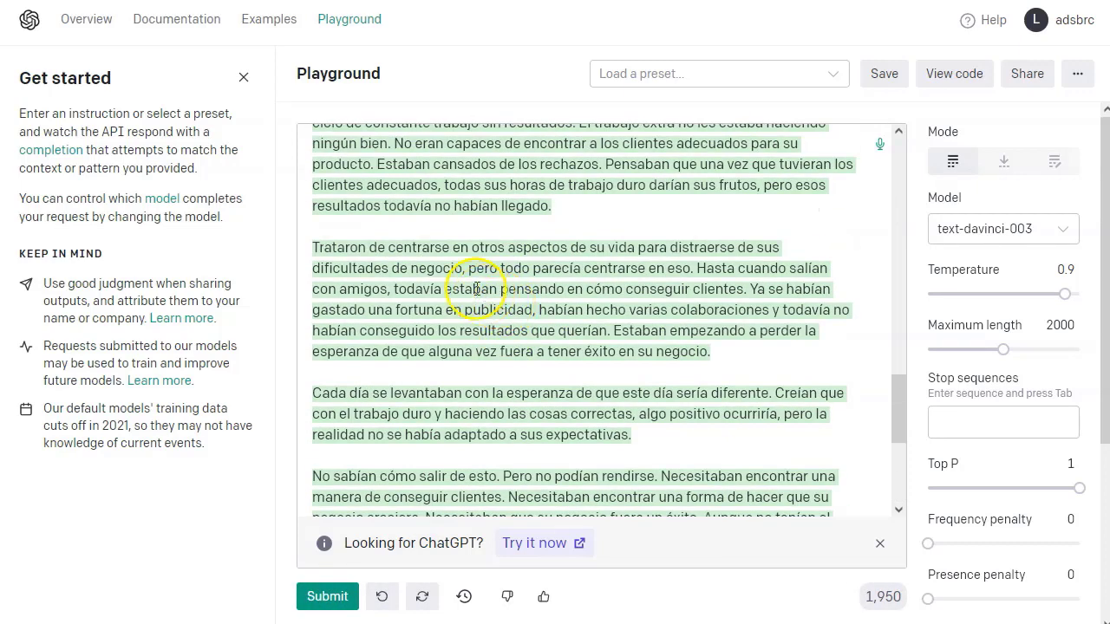
scroll(467, 299, "up", 2)
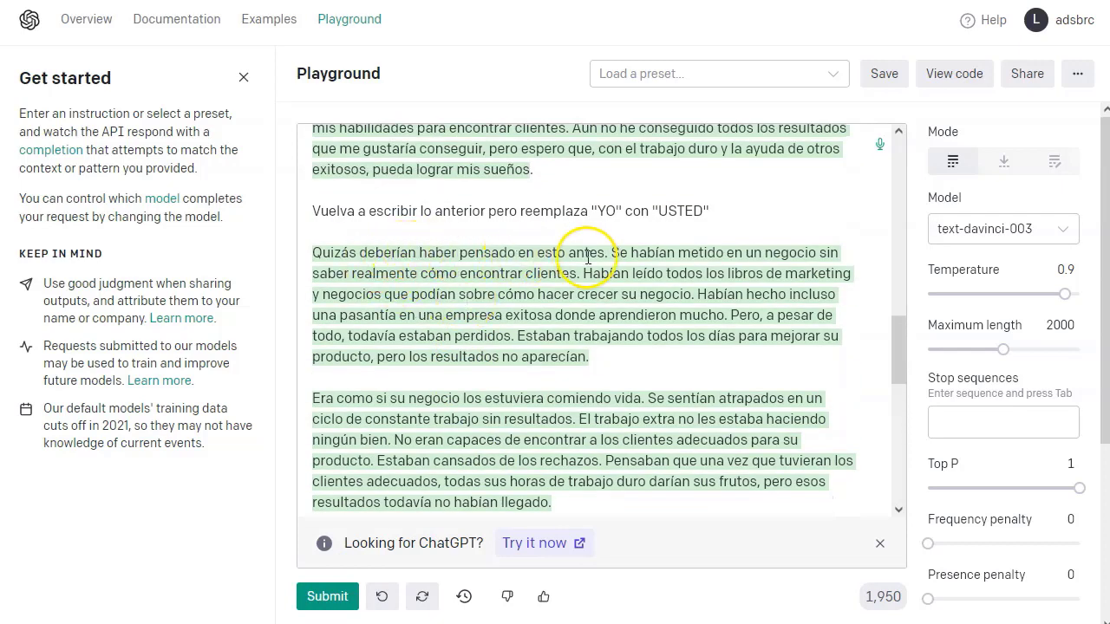
left_click_drag(607, 251, 314, 252)
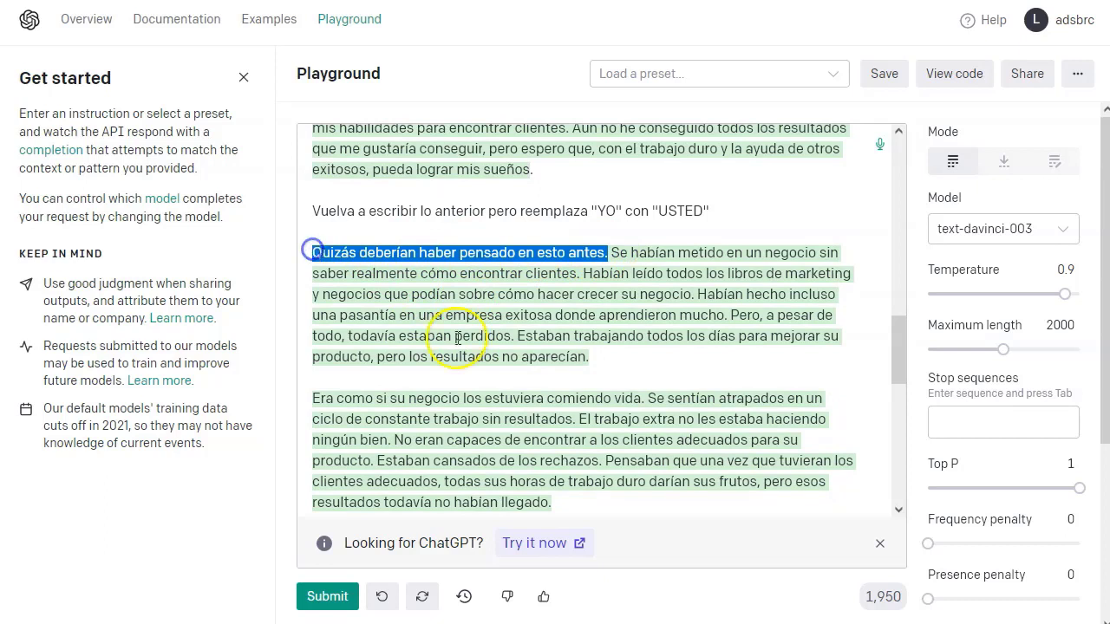
left_click(554, 345)
left_click_drag(609, 253, 635, 318)
left_click(621, 344)
left_click(595, 357)
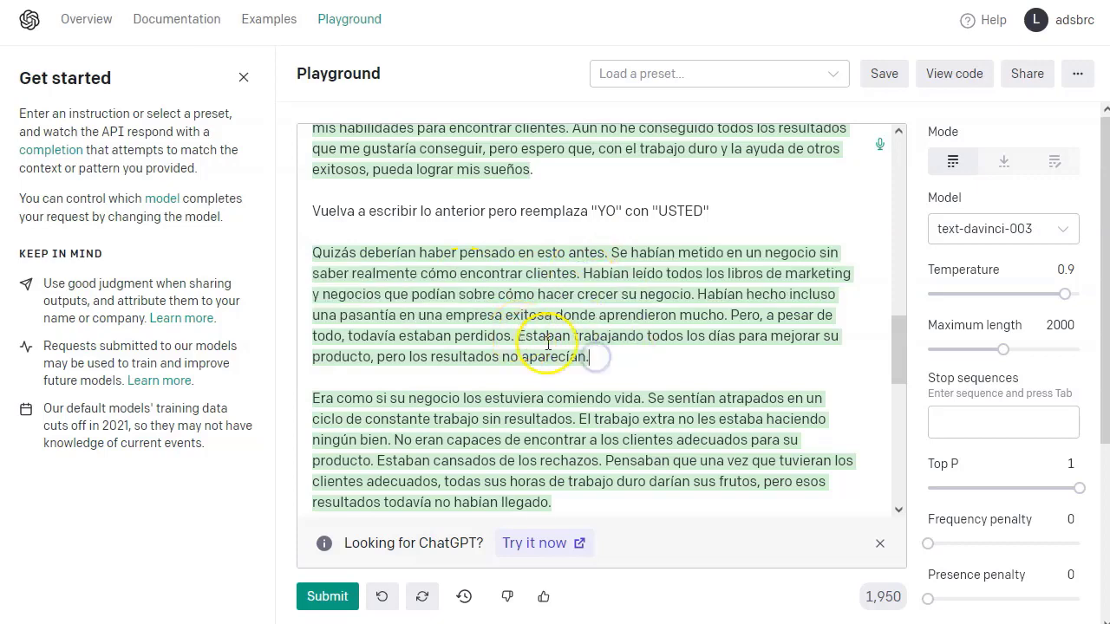
scroll(415, 375, "down", 1)
scroll(415, 375, "down", 1)
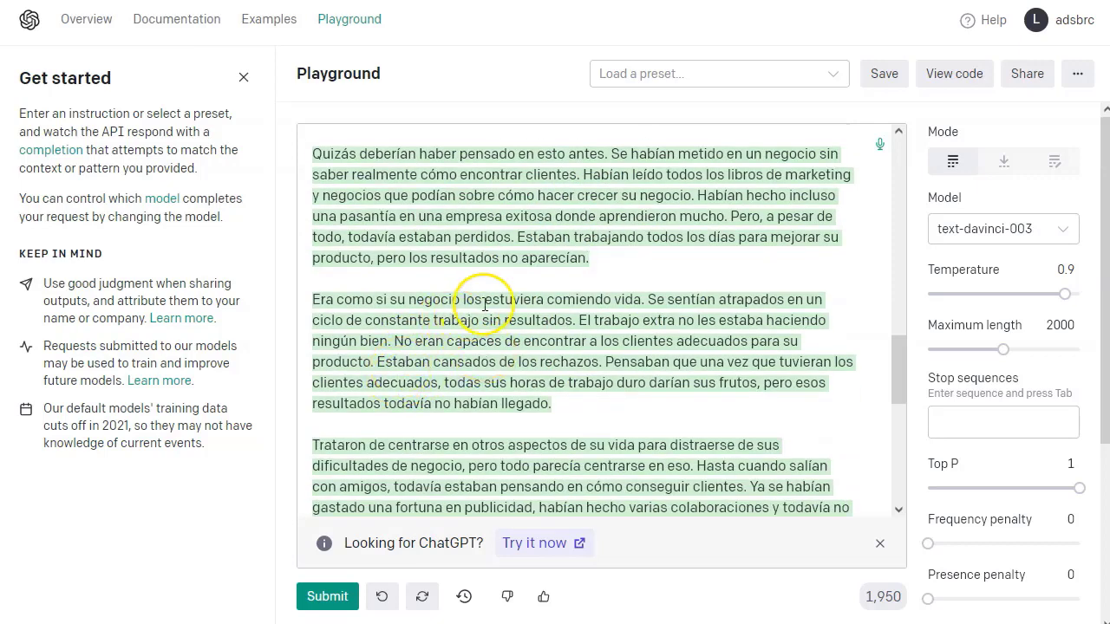
left_click_drag(649, 303, 648, 359)
left_click(550, 352)
scroll(444, 329, "down", 2)
scroll(444, 329, "down", 4)
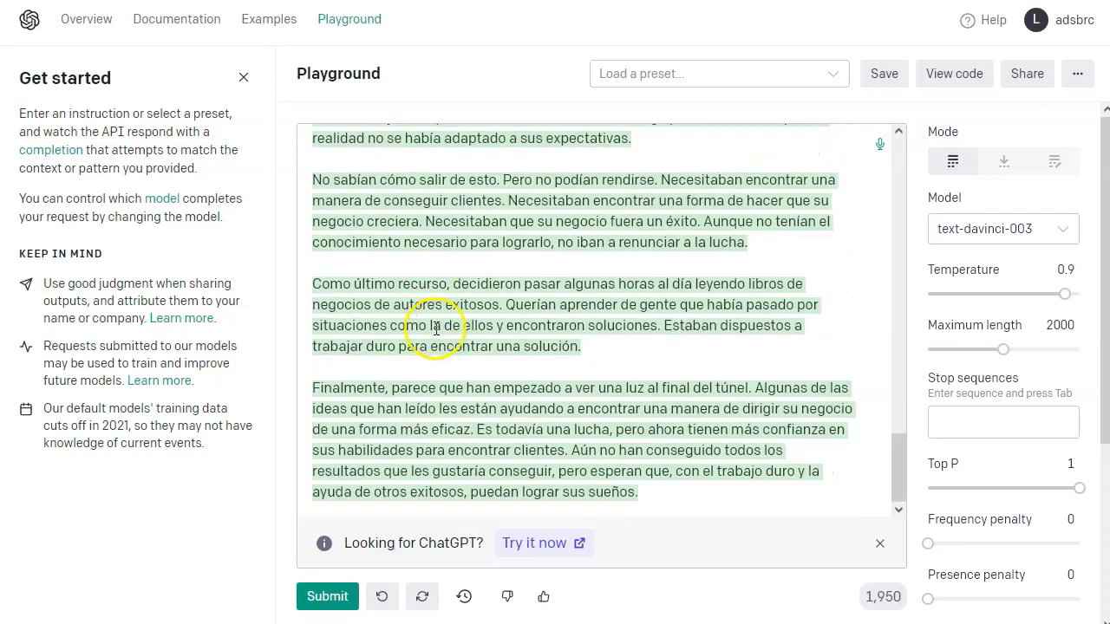
left_click_drag(305, 286, 436, 287)
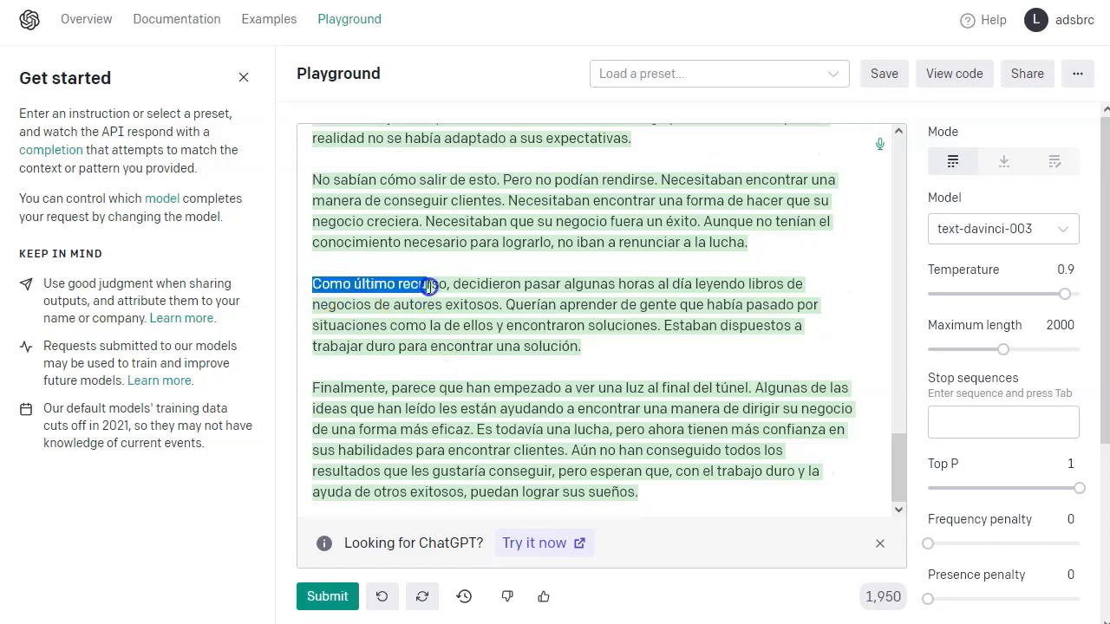
left_click(529, 284)
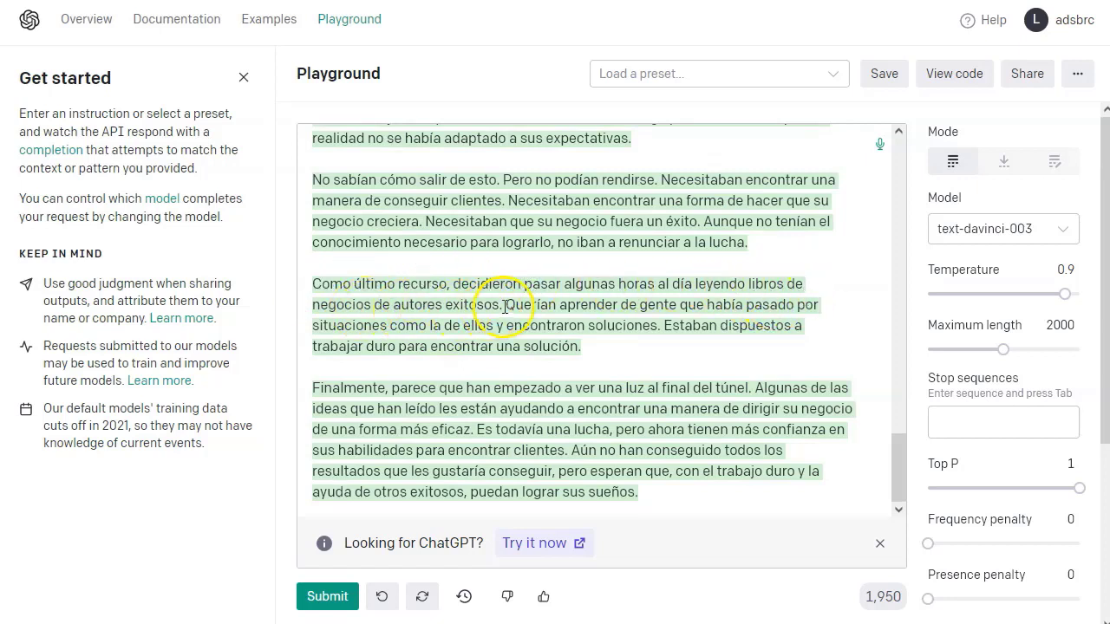
left_click_drag(505, 305, 610, 344)
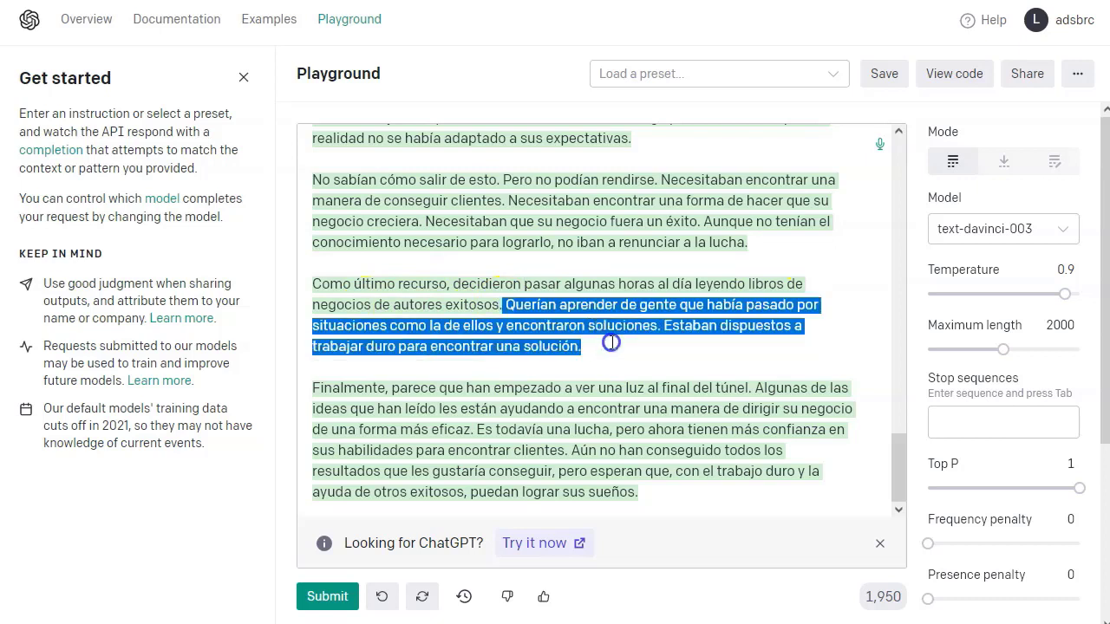
left_click(415, 325)
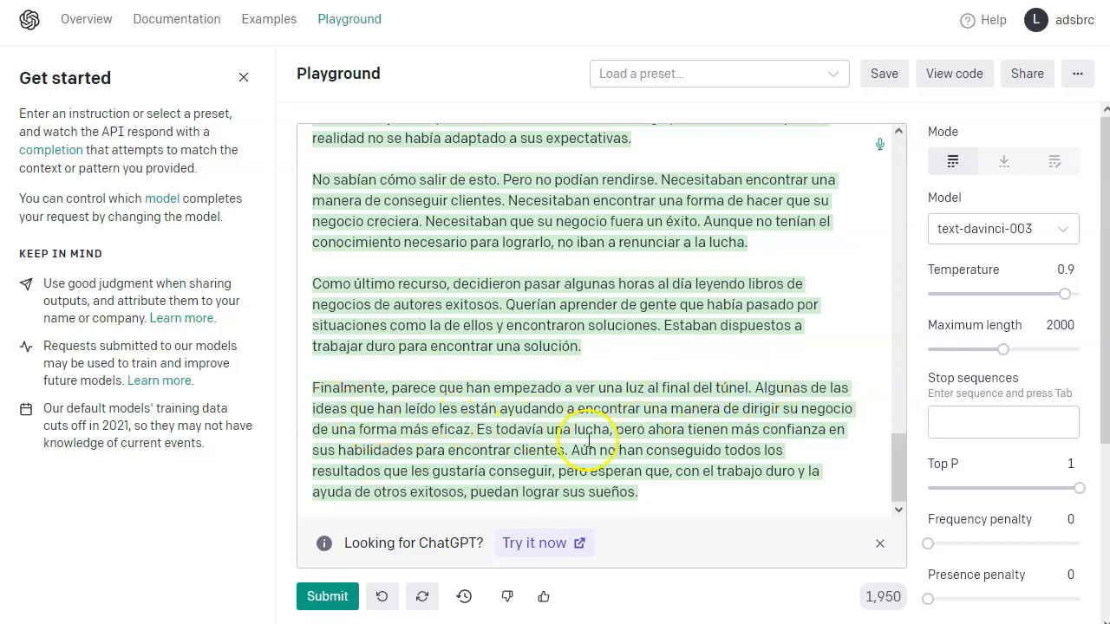
Step: Add empty line space after the last sentence of the rewritten diary entry
left_click(660, 494)
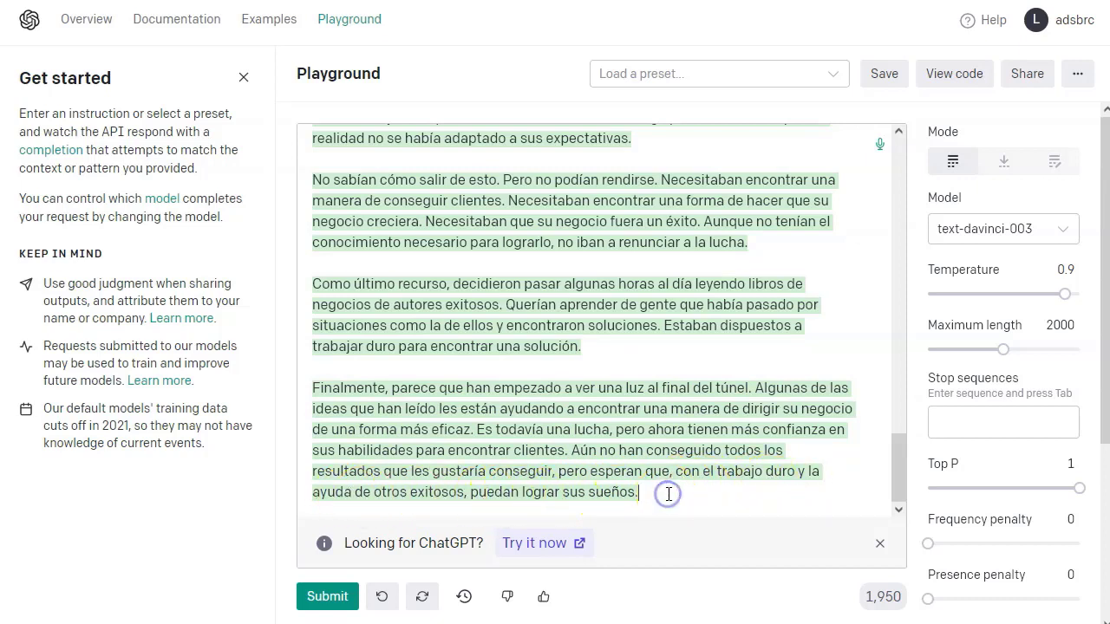
key("Return")
key("Return")
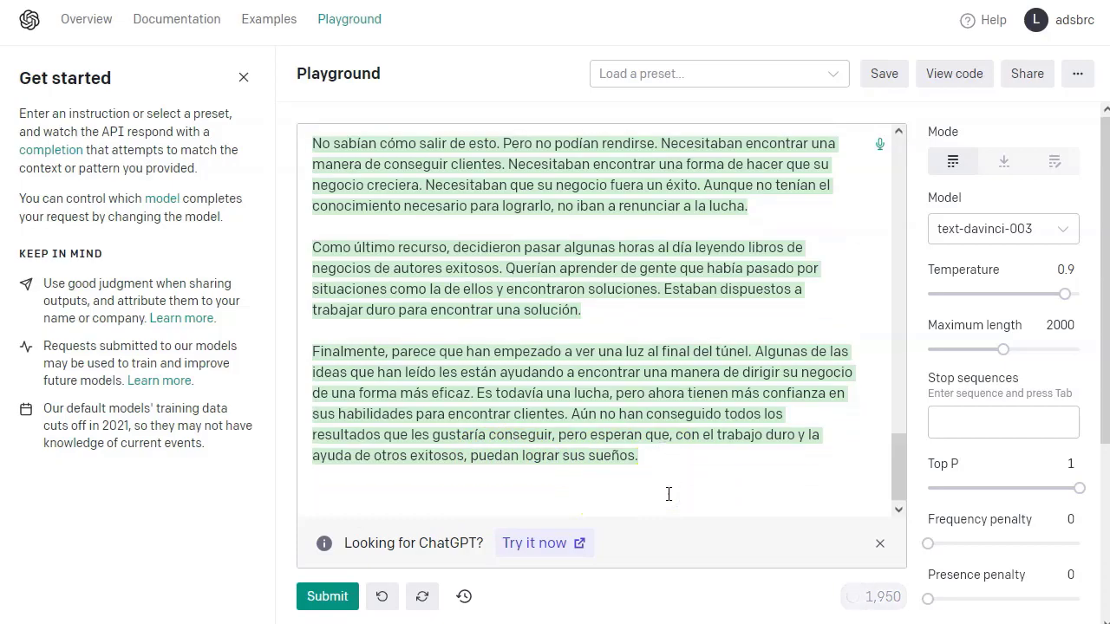
Step: Copy the whole rewritten diary entry, starting at "Quizás deberían haber pensado", and paste it under Prompt 2 in the Google Docs document
scroll(610, 379, "up", 15)
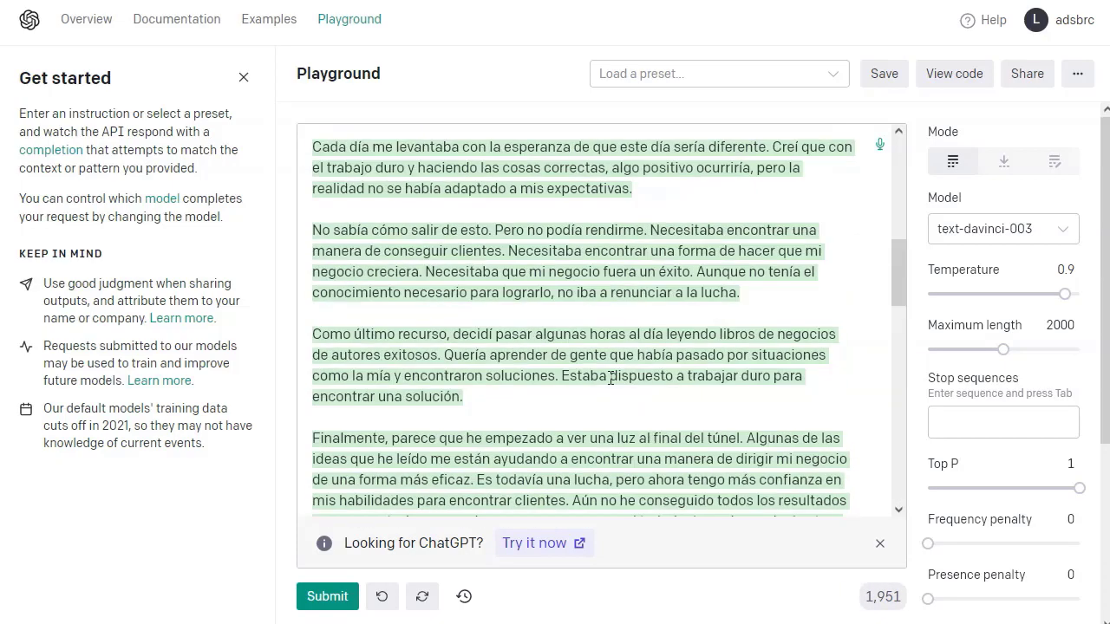
scroll(542, 348, "down", 10)
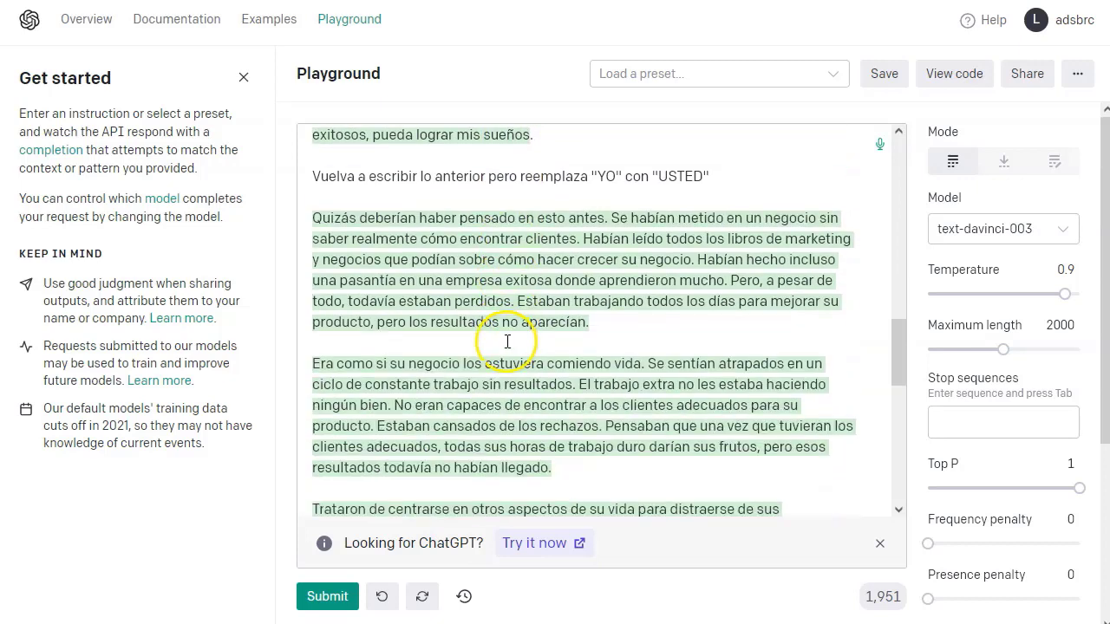
scroll(505, 340, "up", 2)
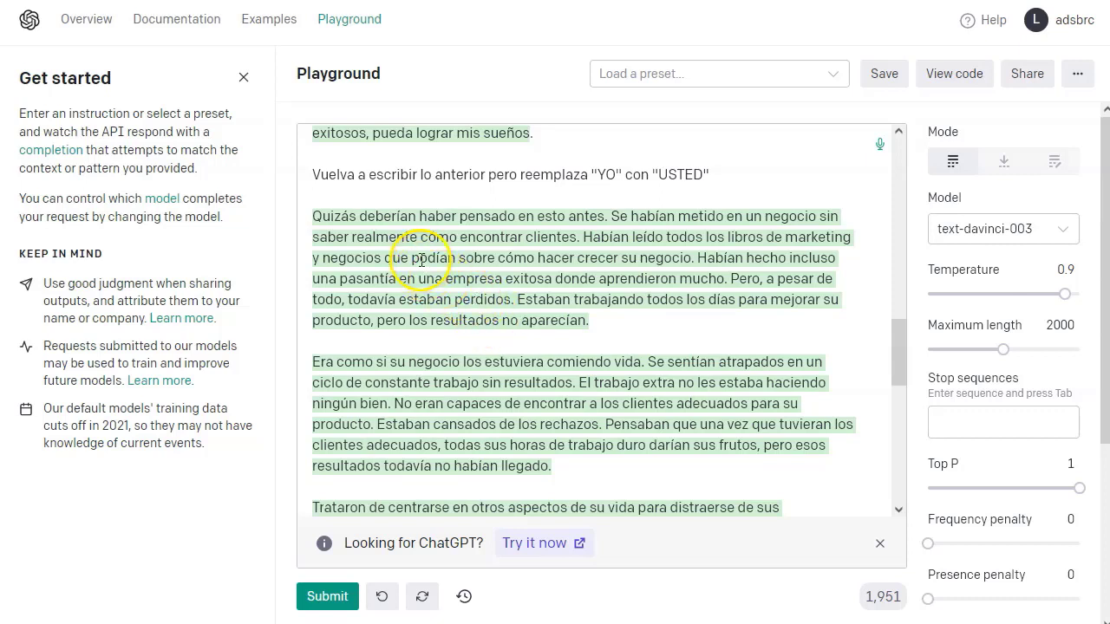
left_click_drag(313, 216, 644, 445)
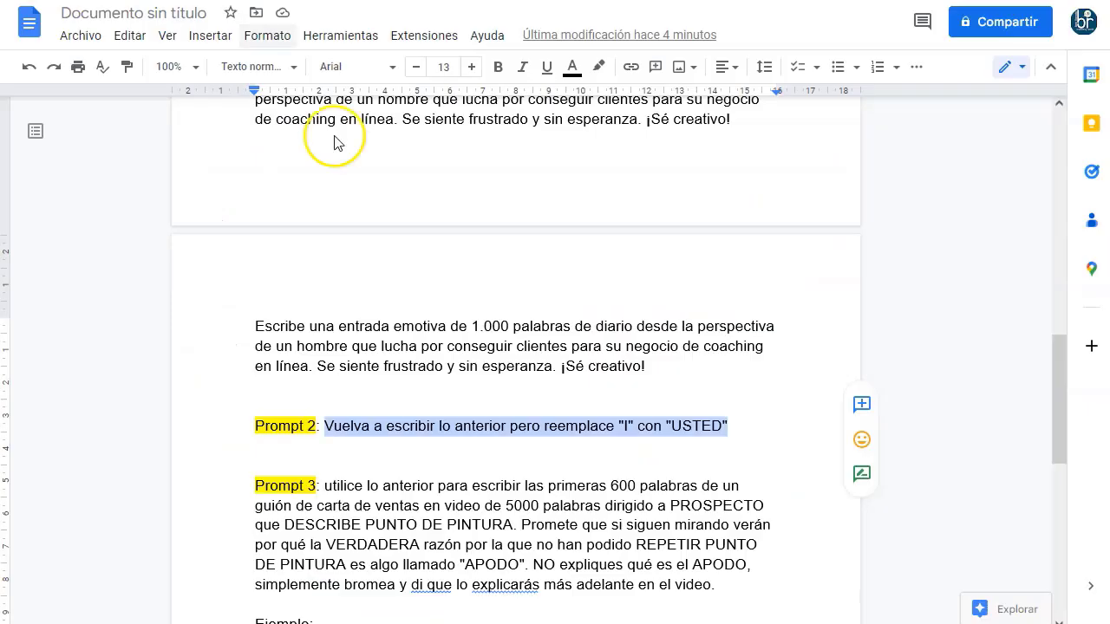
left_click(364, 454)
key("ctrl+v")
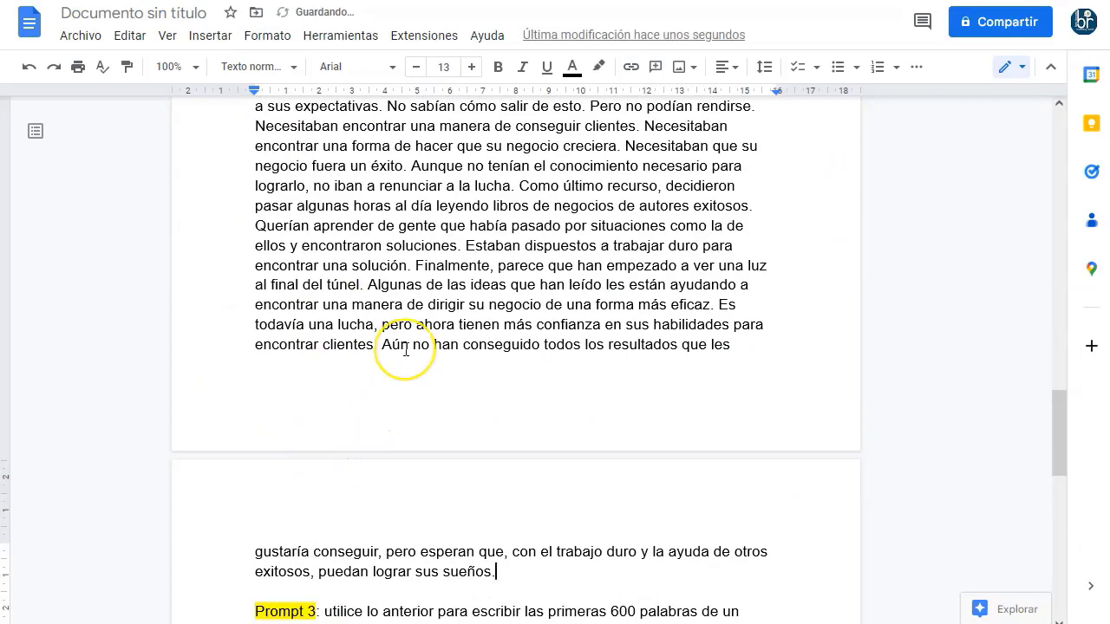
Step: Insert a blank line between the Prompt 2 instruction and the pasted diary entry, and start a new line at "Se habían metido"
scroll(408, 347, "up", 10)
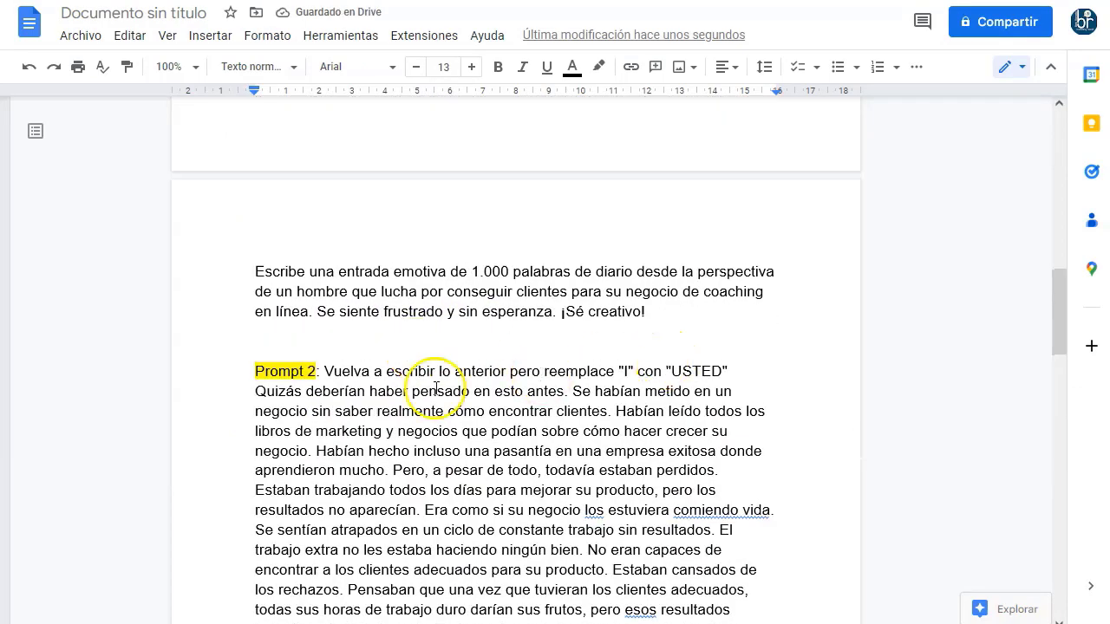
left_click(257, 393)
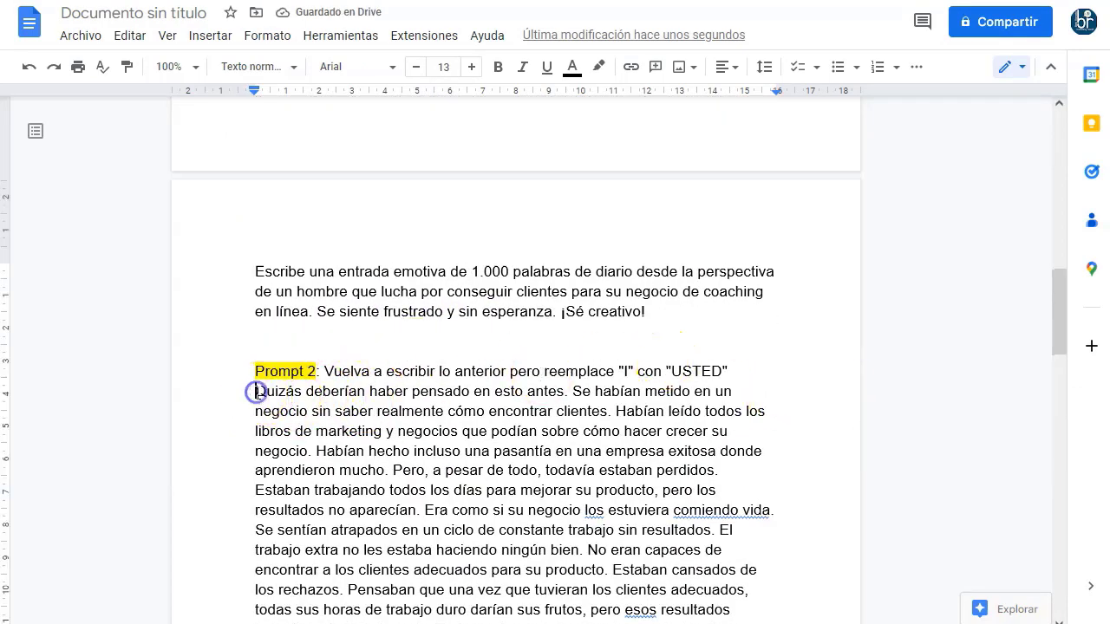
key("Return")
left_click(575, 411)
key("BackSpace")
key("Return")
type("S")
scroll(469, 403, "down", 1)
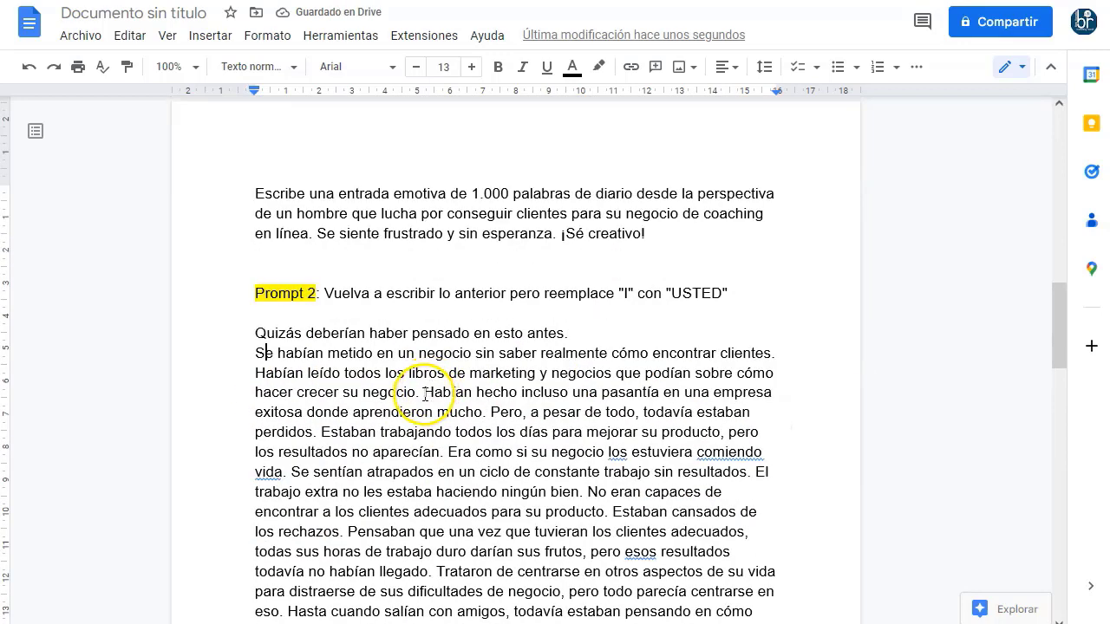
Step: Split the diary entry into separate paragraphs with blank lines before "Habían hecho incluso una pasantía" and "Era como si su negocio"
left_click(423, 392)
key("Return")
key("Return")
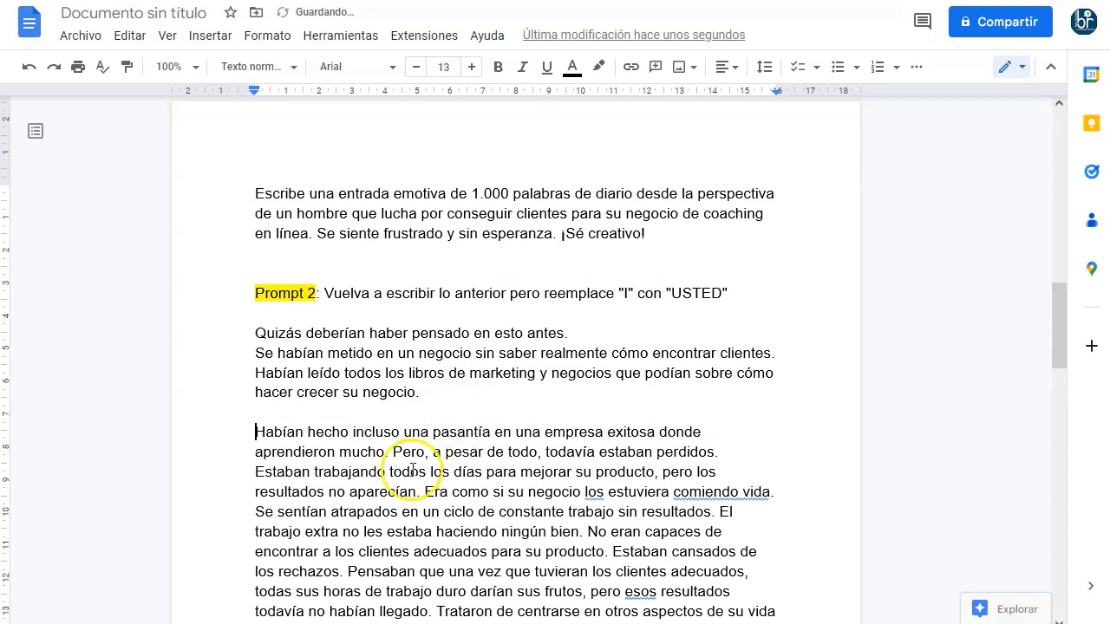
scroll(607, 446, "down", 2)
left_click(427, 335)
key("Return")
key("Return")
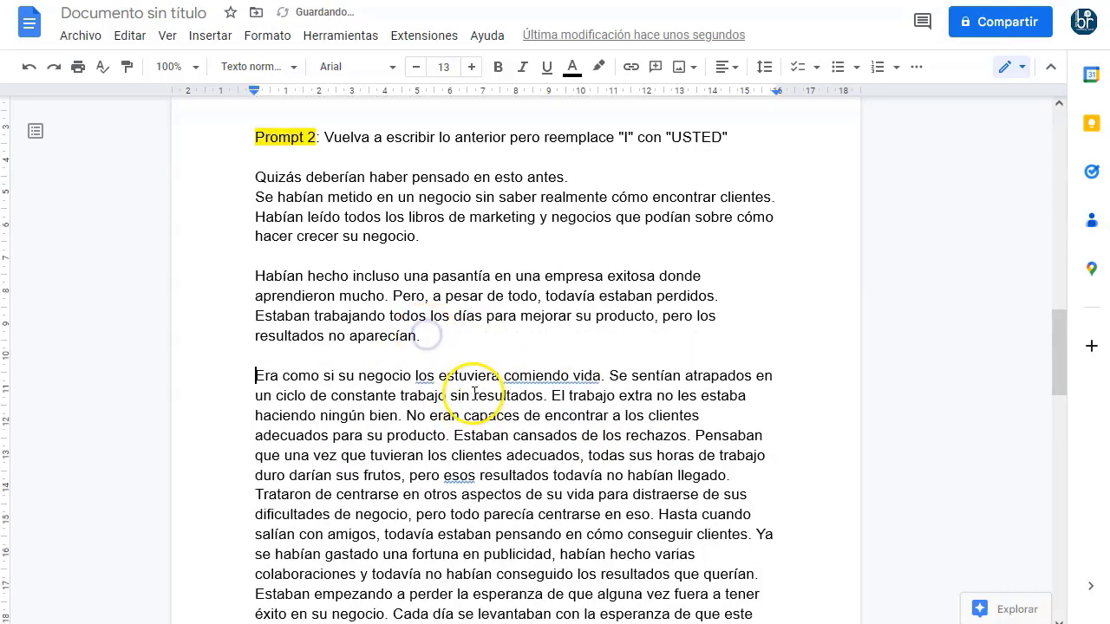
Step: Separate "Pero, a pesar de todo, todavía estaban perdidos." into its own paragraph with a blank line above and below
left_click(393, 295)
key("Return")
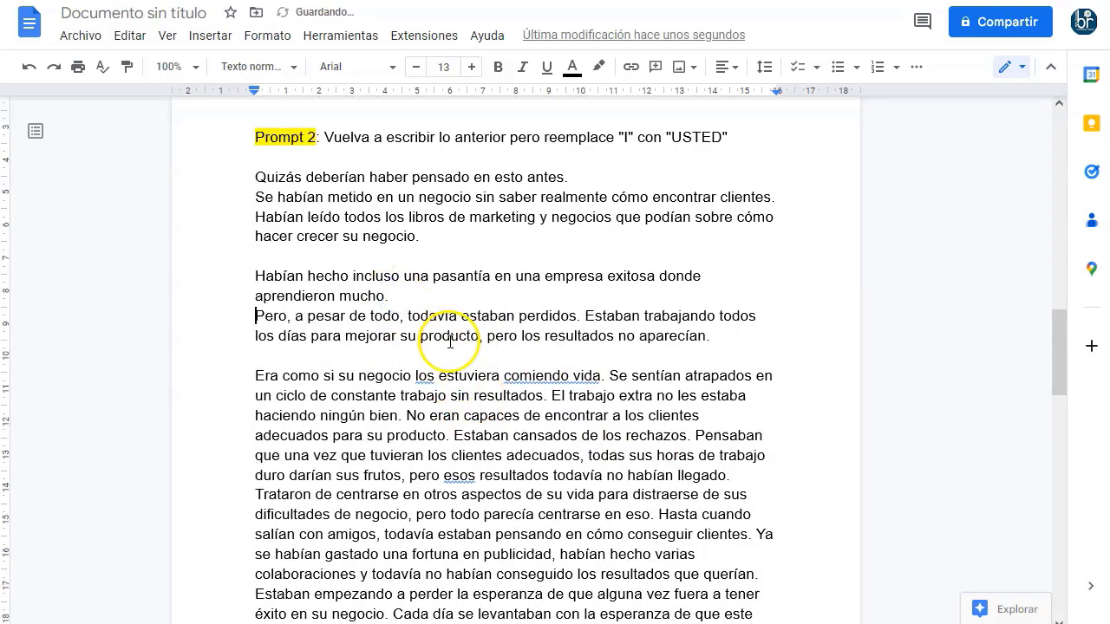
key("Return")
key("Return")
key("Return")
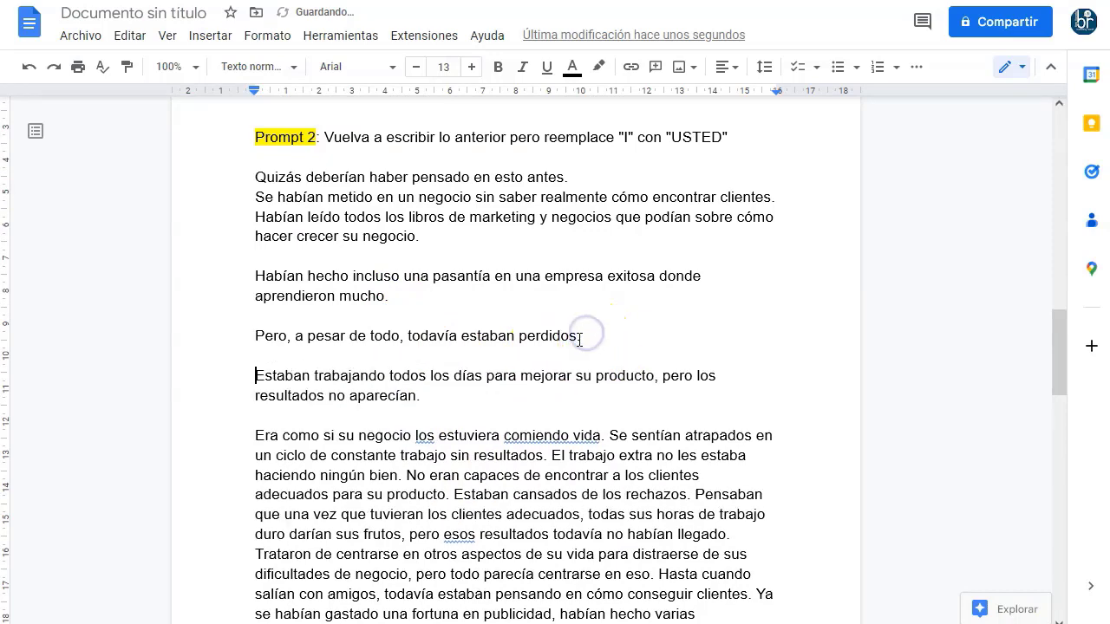
Step: Start a new line at "Se sentían atrapados" and a new paragraph with a blank line before "El trabajo extra"
left_click(612, 435)
key("Return")
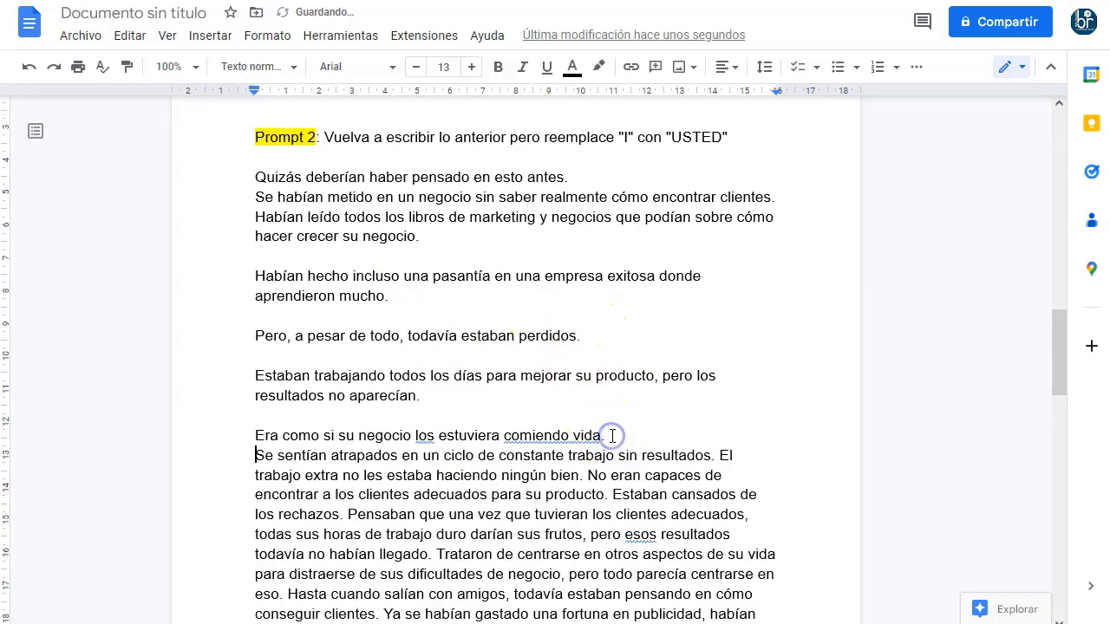
left_click(719, 455)
key("Return")
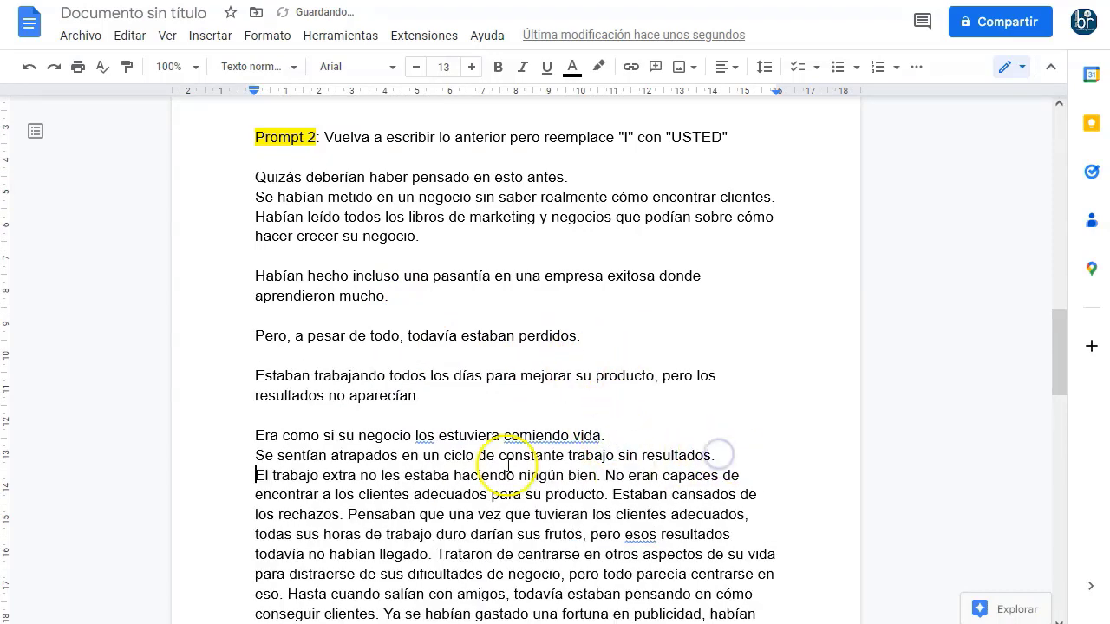
key("Return")
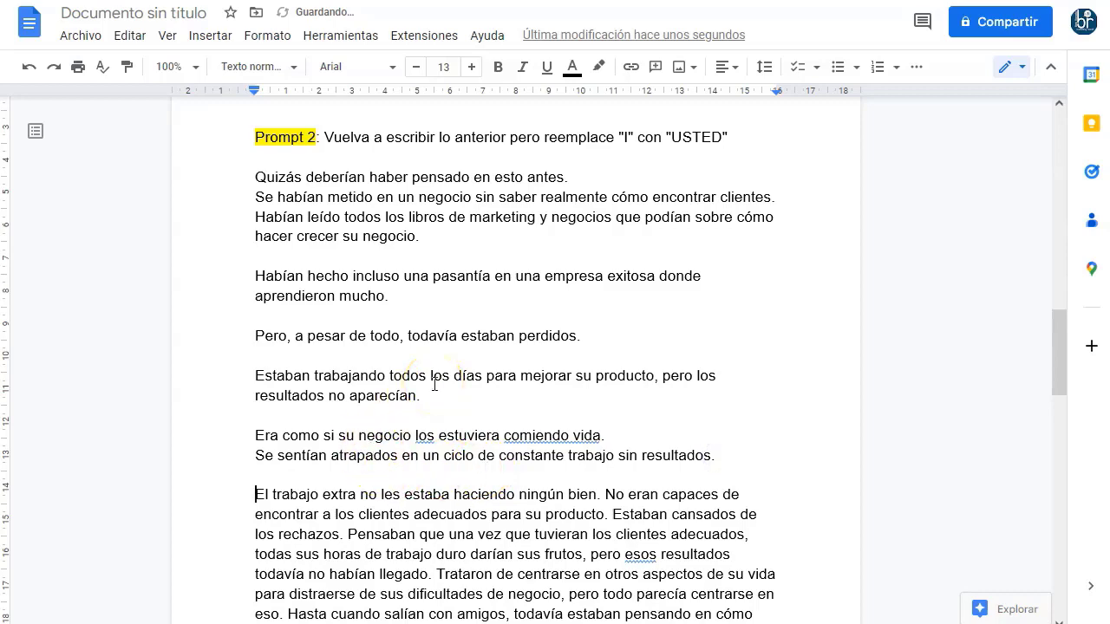
Step: Insert paragraph breaks with blank lines before "No eran capaces de encontrar" and "Pensaban que una vez"
scroll(435, 385, "down", 2)
left_click(604, 336)
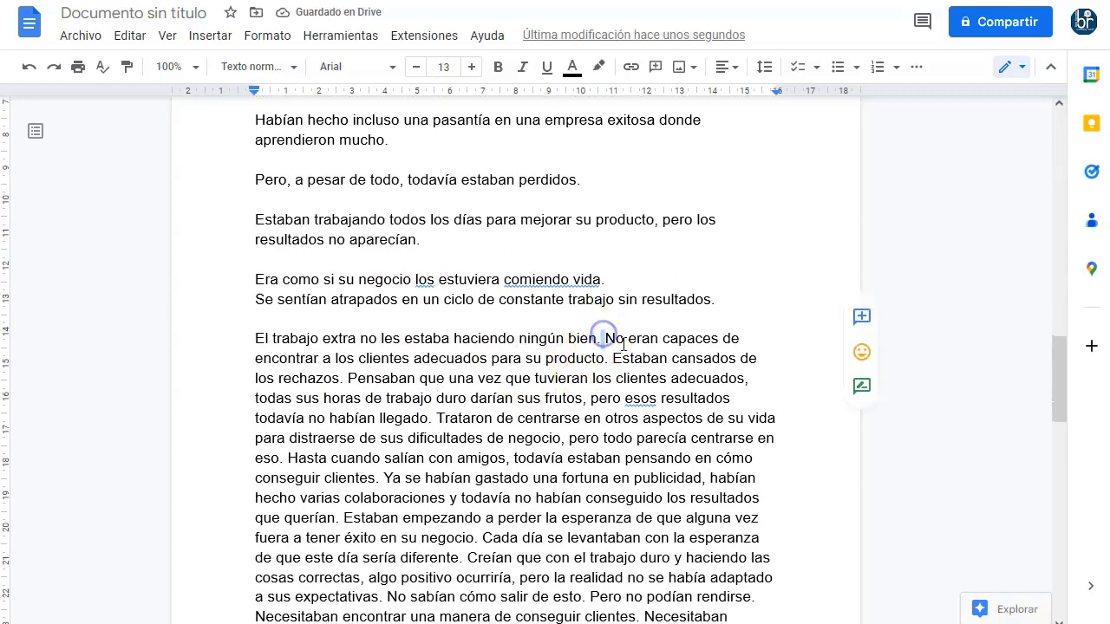
key("Return")
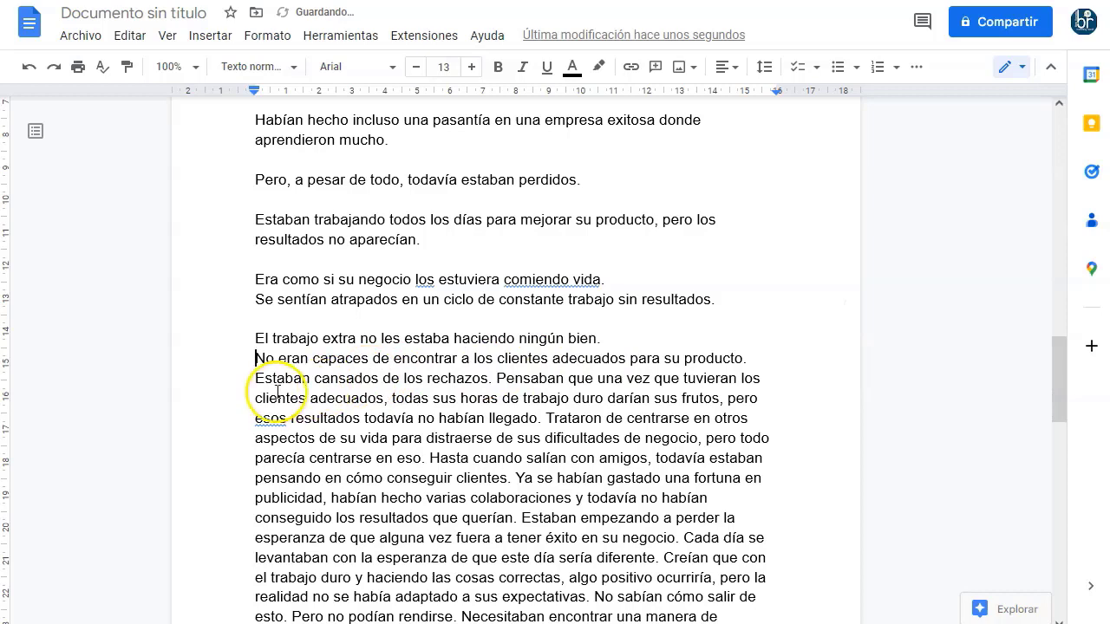
key("Return")
left_click(496, 398)
key("Return")
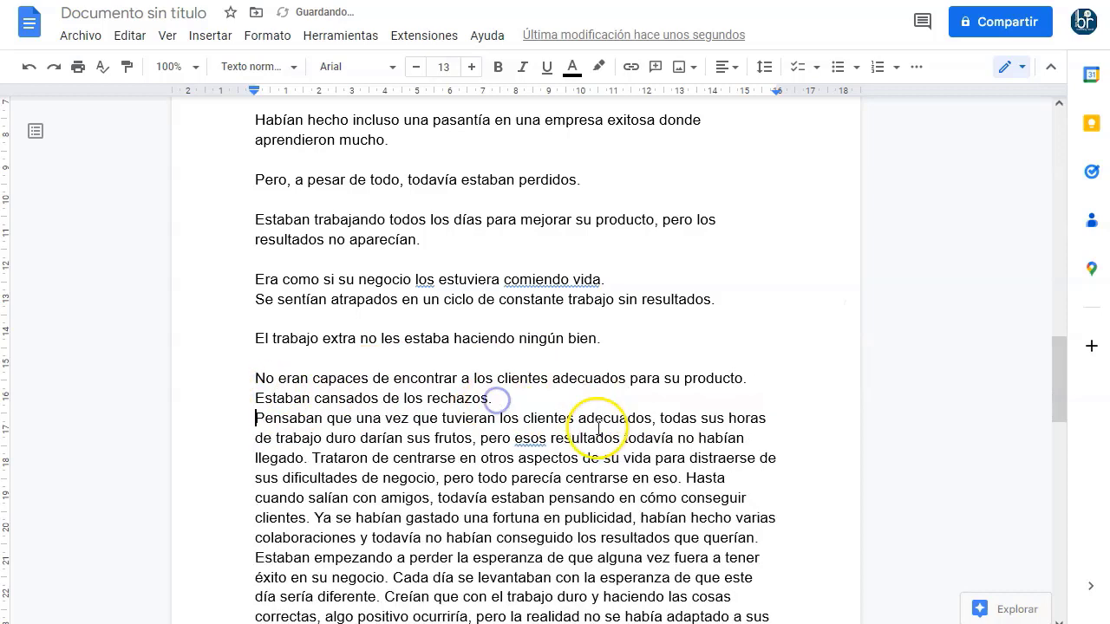
key("Return")
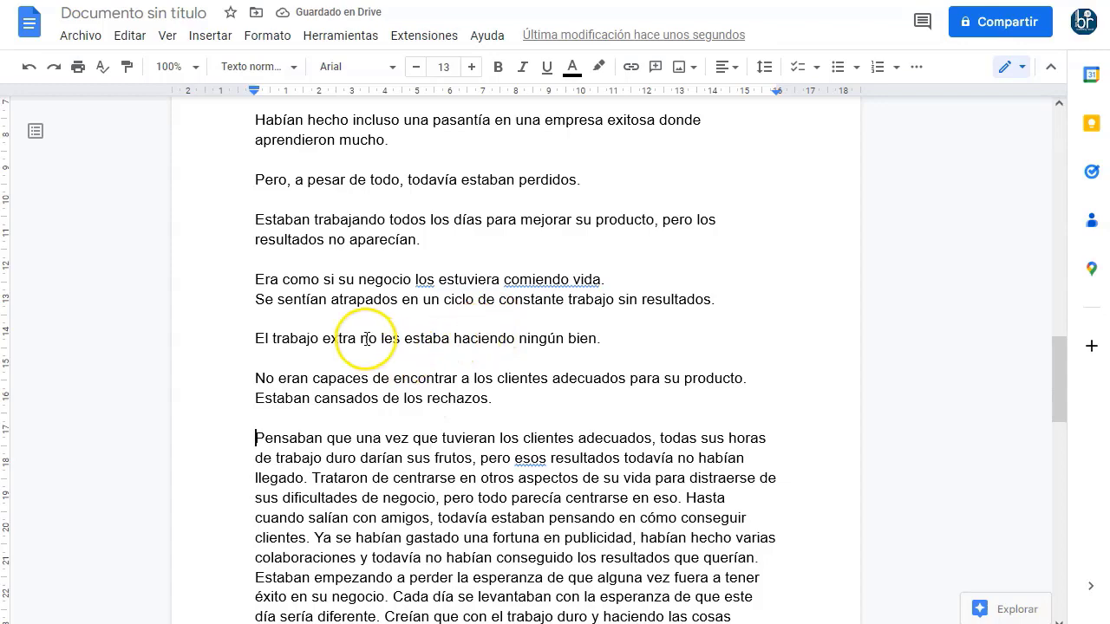
Step: Underline the placeholders "DESCRIBE UN PUNTO DE DOLOR" and "REPETIR PUNTO DE DOLOR" in the Prompt 3 text
scroll(302, 312, "down", 5)
scroll(352, 310, "down", 10)
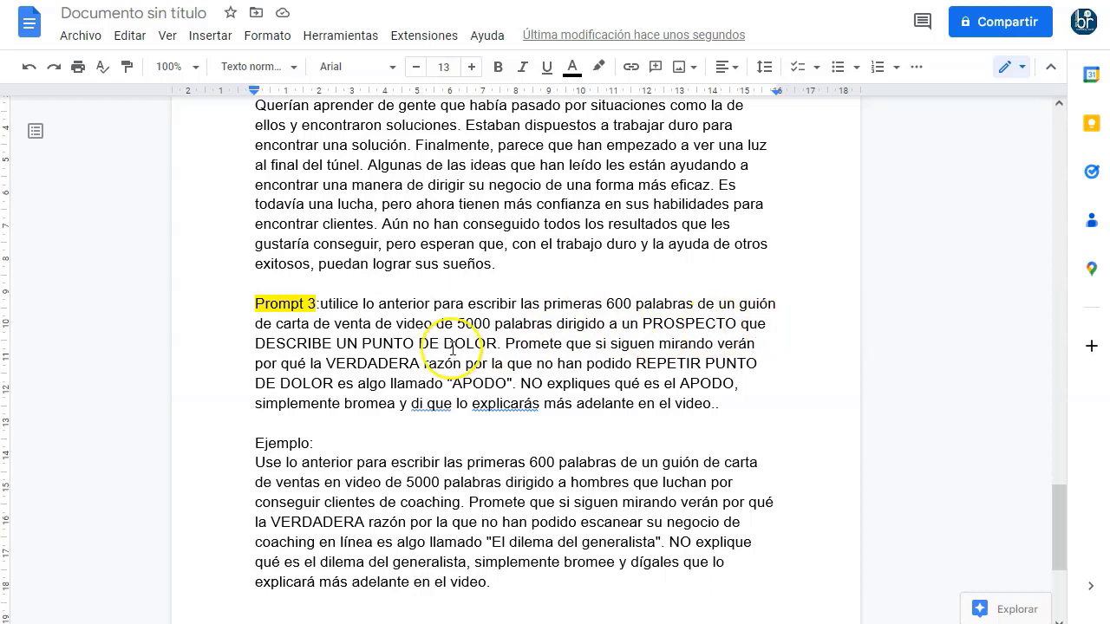
left_click_drag(494, 343, 280, 345)
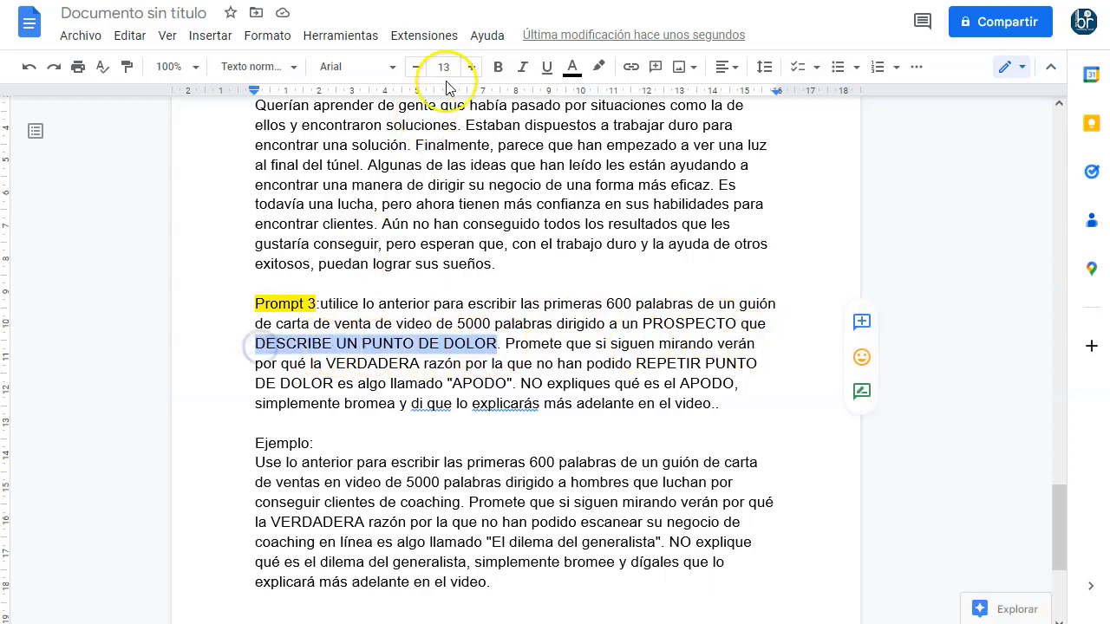
left_click(547, 70)
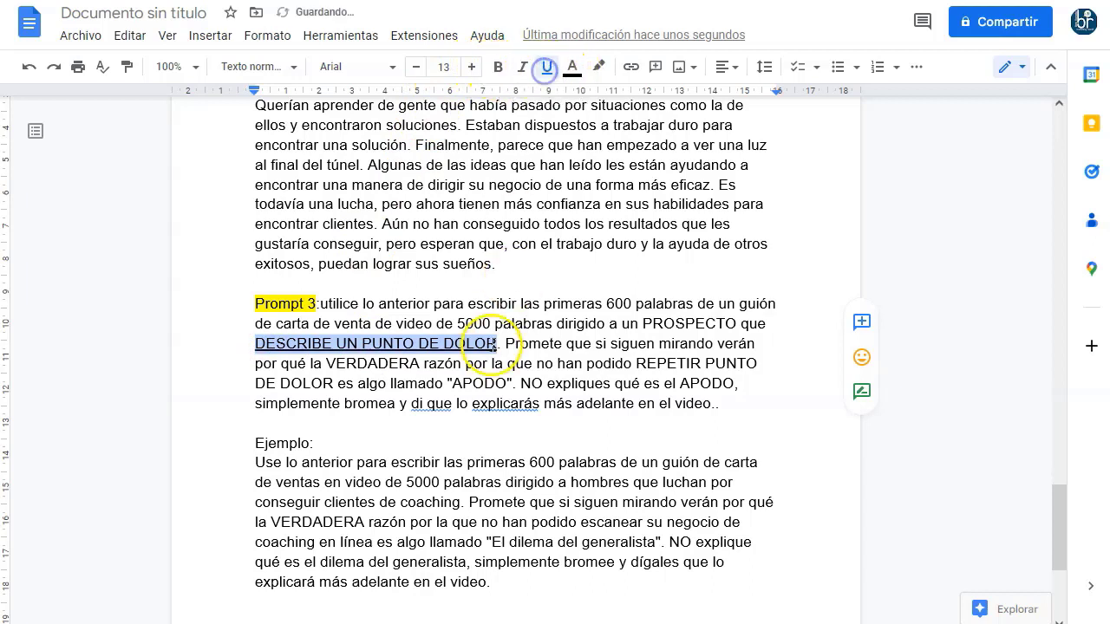
left_click(494, 344)
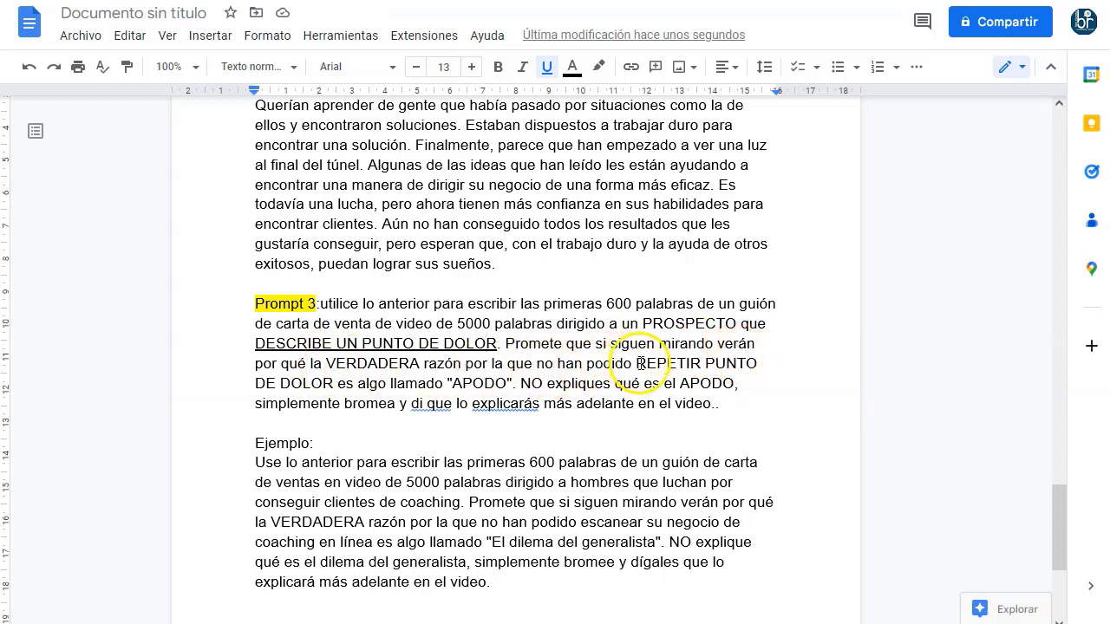
left_click_drag(637, 363, 322, 382)
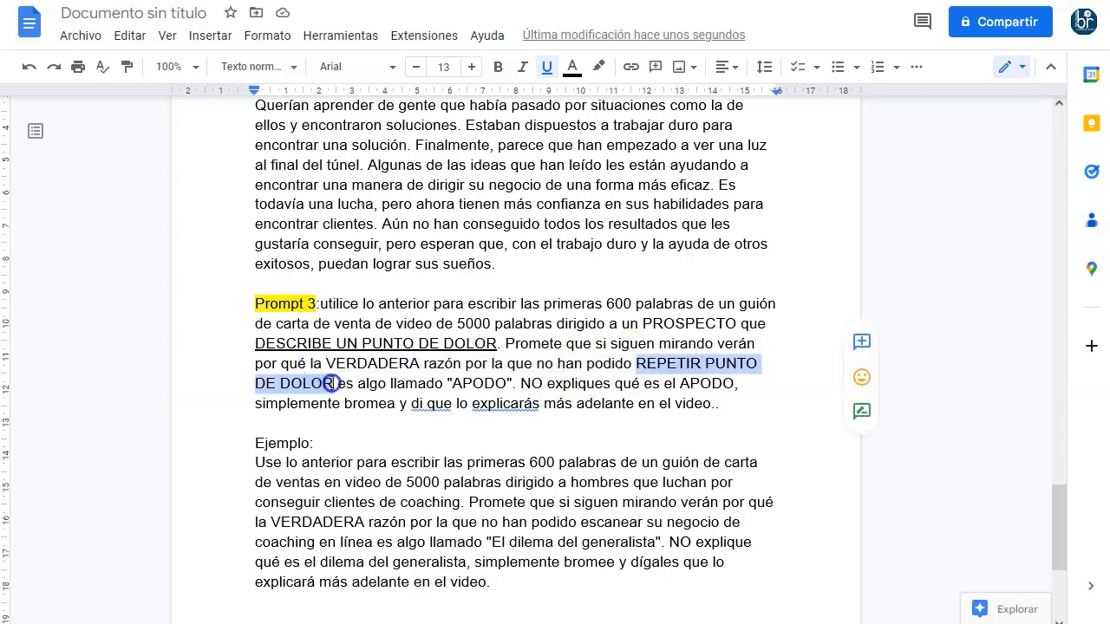
left_click(546, 68)
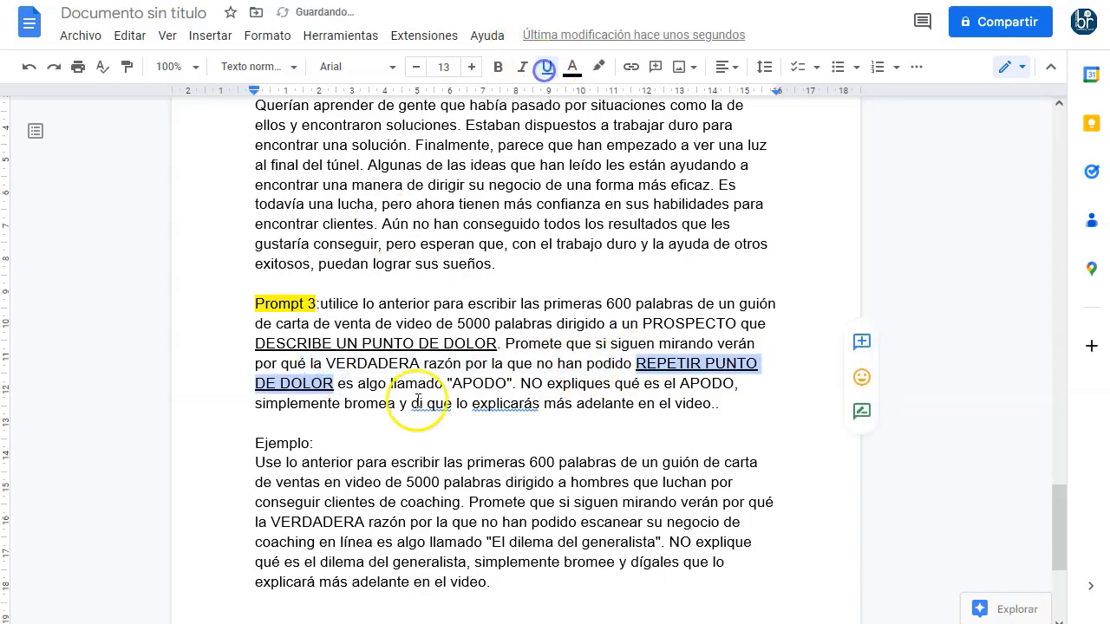
left_click(370, 385)
Step: Underline both occurrences of the placeholder "APODO" in the Prompt 3 text
double_click(465, 384)
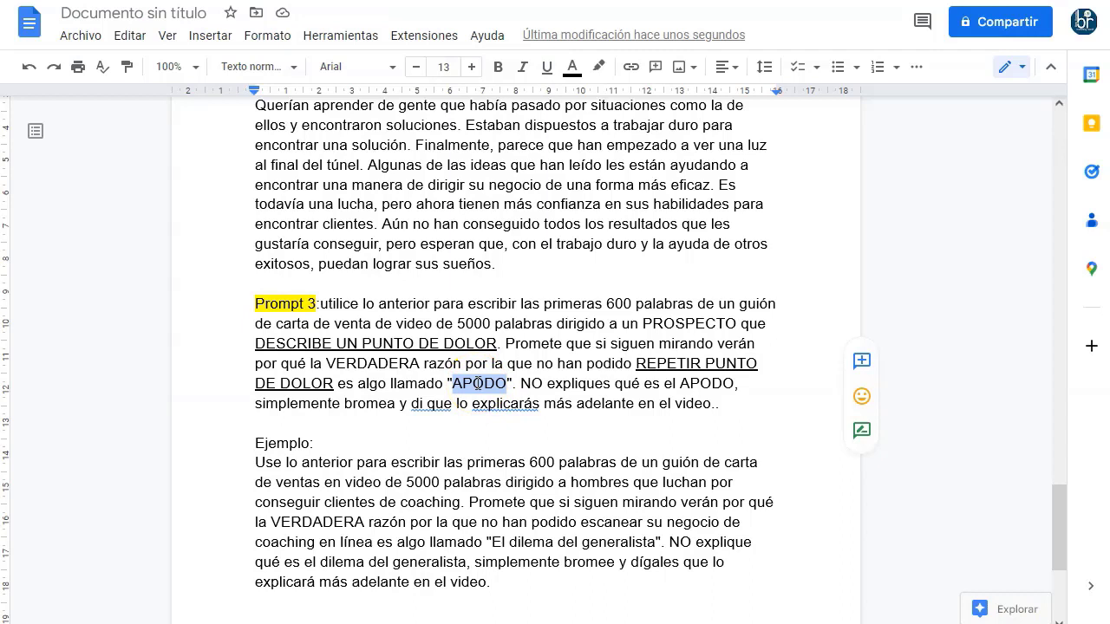
left_click(546, 67)
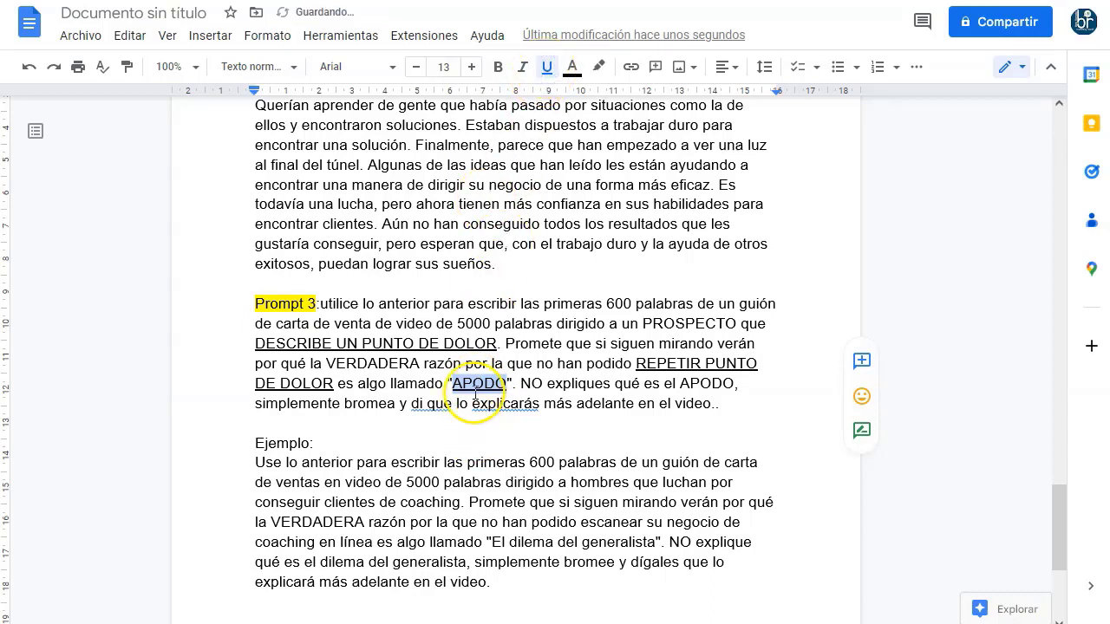
left_click(624, 385)
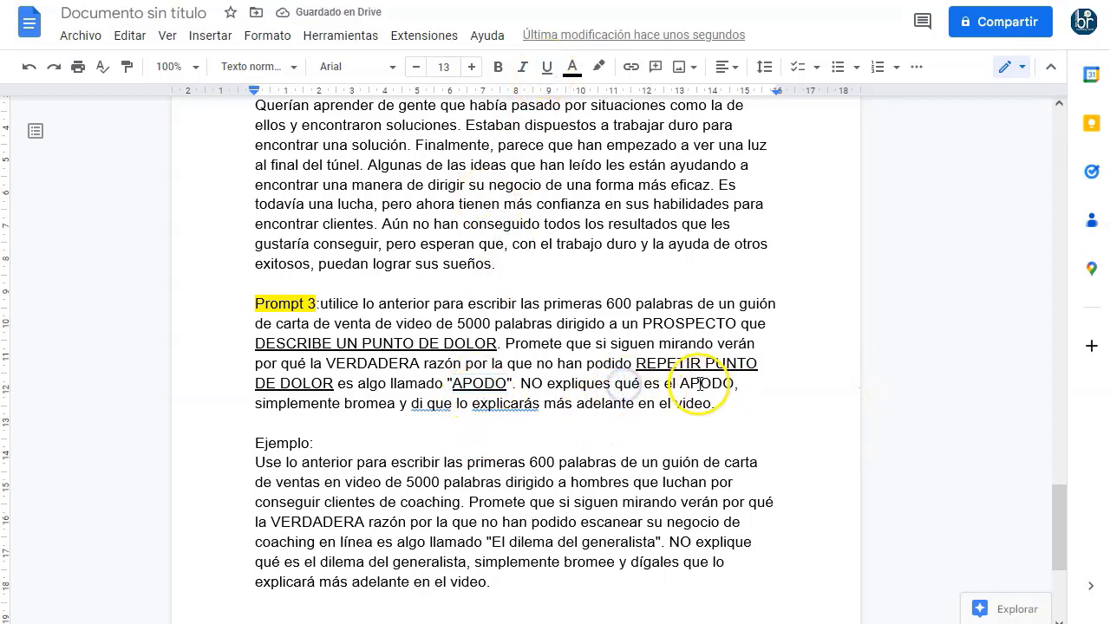
double_click(699, 382)
left_click(546, 66)
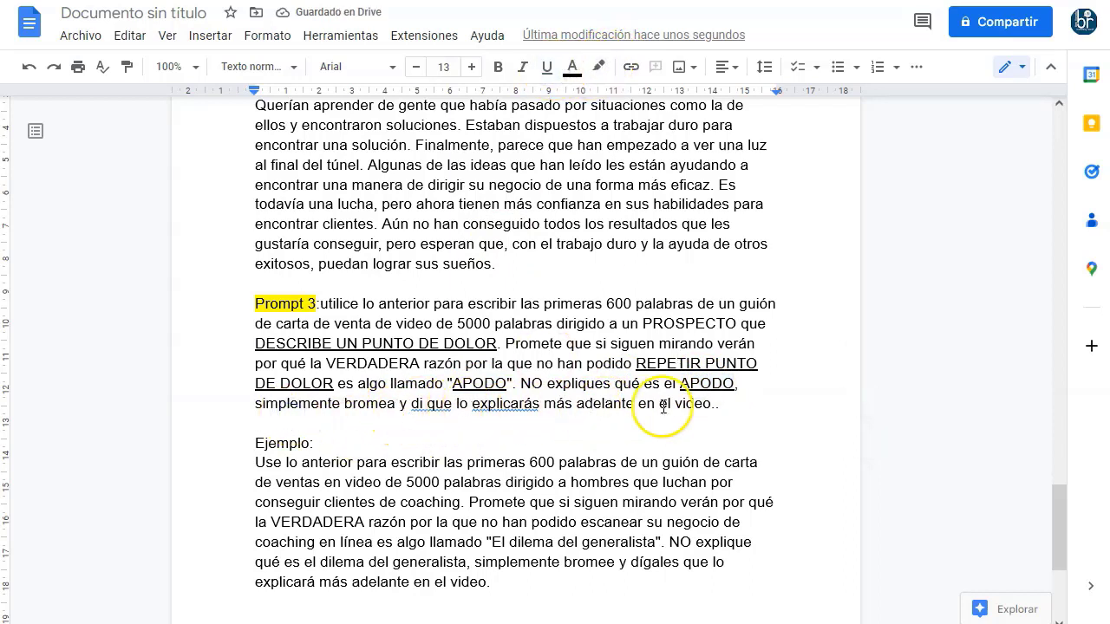
Step: Replace the word "escanear" with "escalar" in the example below Prompt 3
scroll(188, 451, "down", 3)
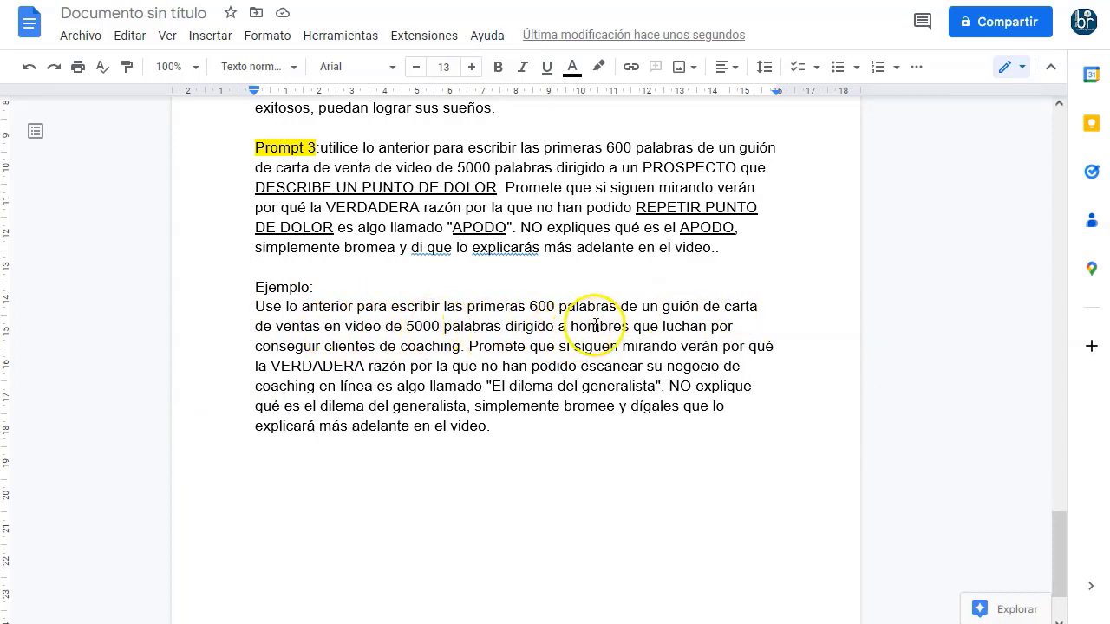
left_click(469, 348)
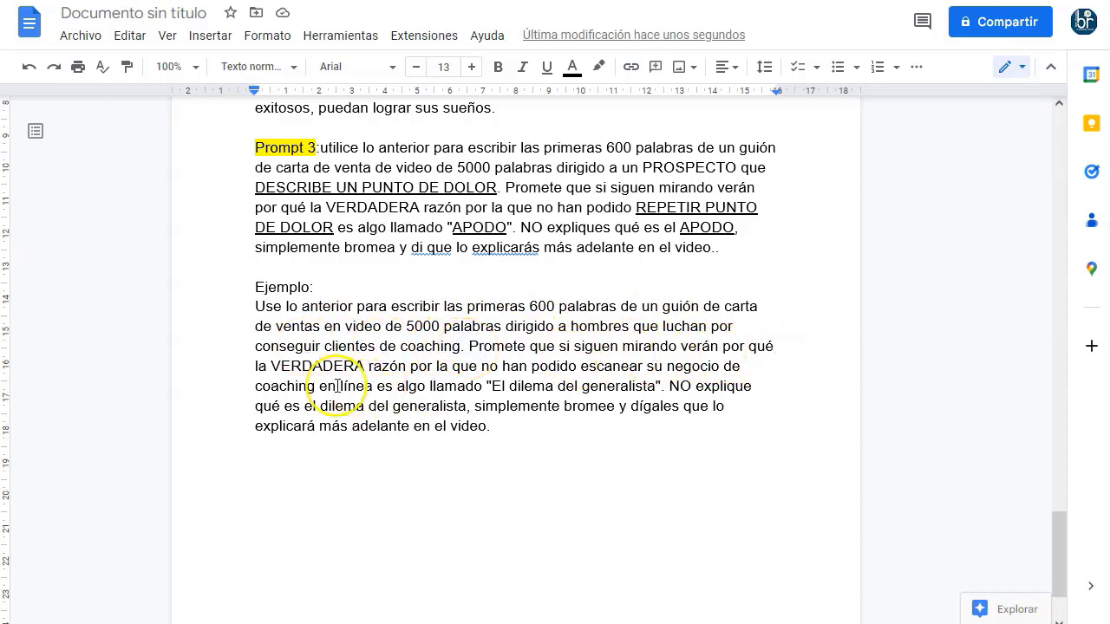
double_click(607, 366)
type("escalar")
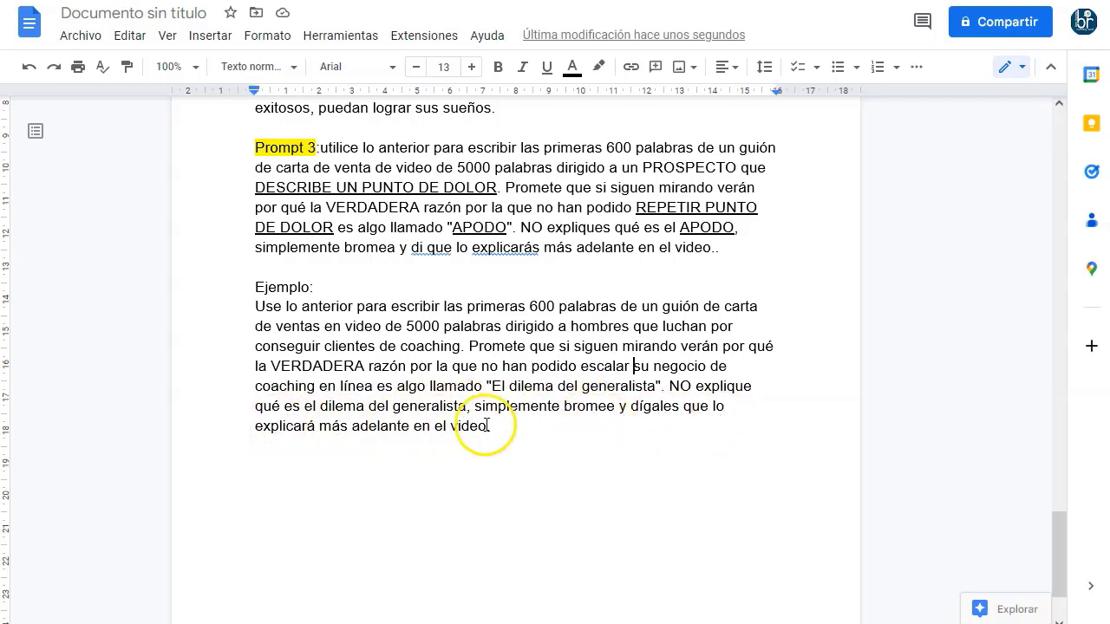
Step: Copy the Prompt 3 example text, paste it below the rewritten diary entry in the OpenAI Playground, and submit it
left_click_drag(497, 425, 256, 310)
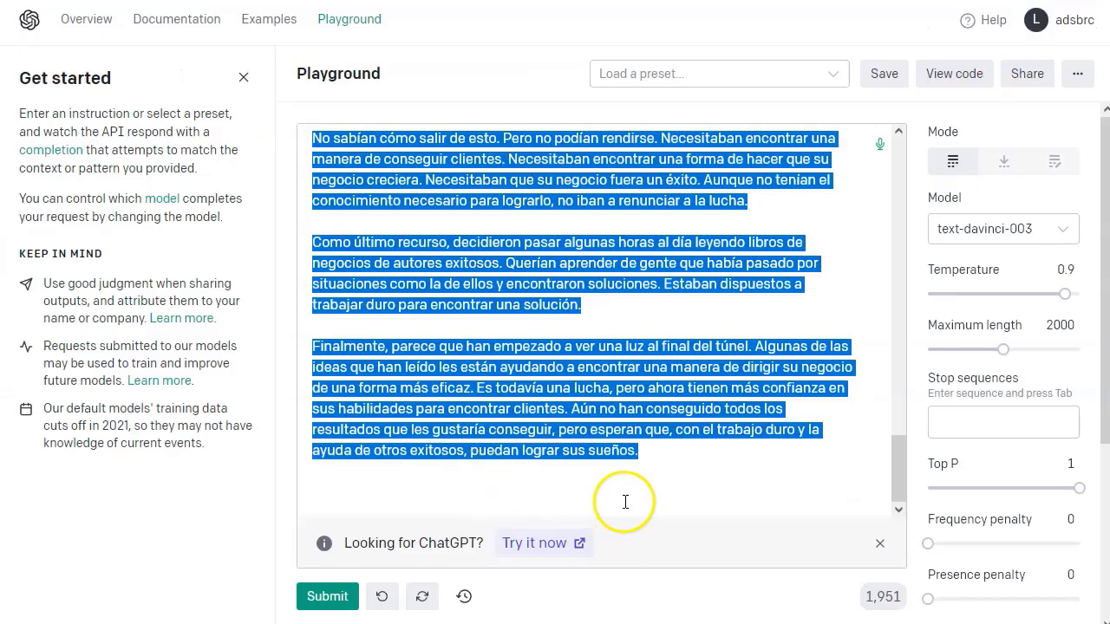
left_click(627, 496)
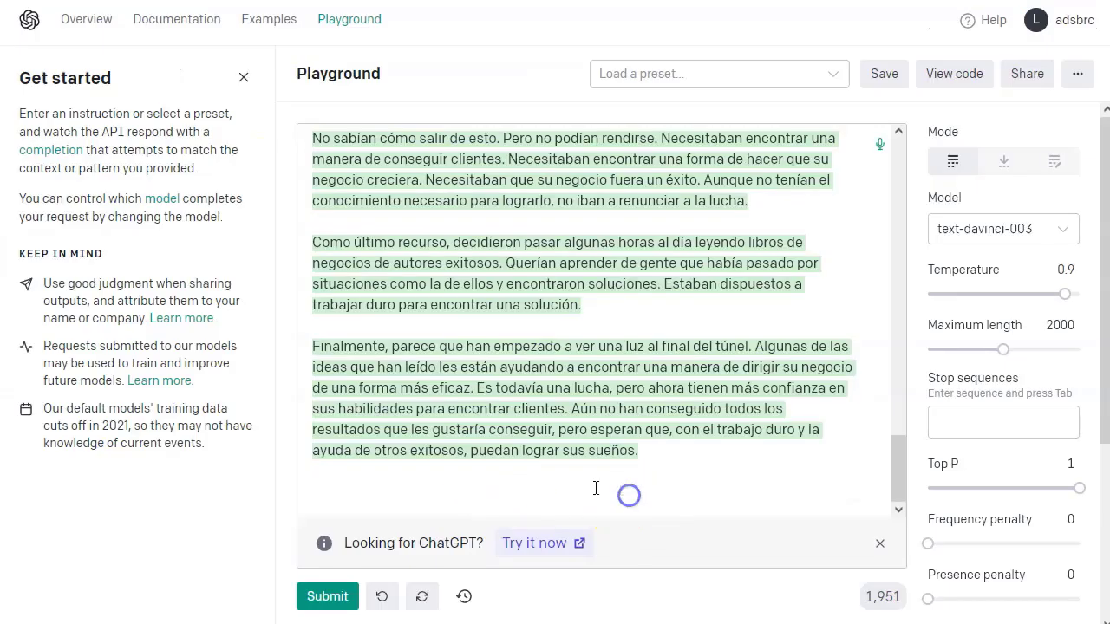
type("Use lo anterior para escribir las primeras 600 palabras de un guión de carta de ventas en video de 5000 palabras dirigido a hombres que luchan por conseguir clientes de coaching. Promete que si siguen mirando verán por qué la VERDADERA razón por la que no han podido escalar su negocio de coaching en línea es algo llamado \"El dilema del generalista\". NO expliques qué es el dilema del generalista, simplemente bromee y dígales que lo explicará más adelante en el video.")
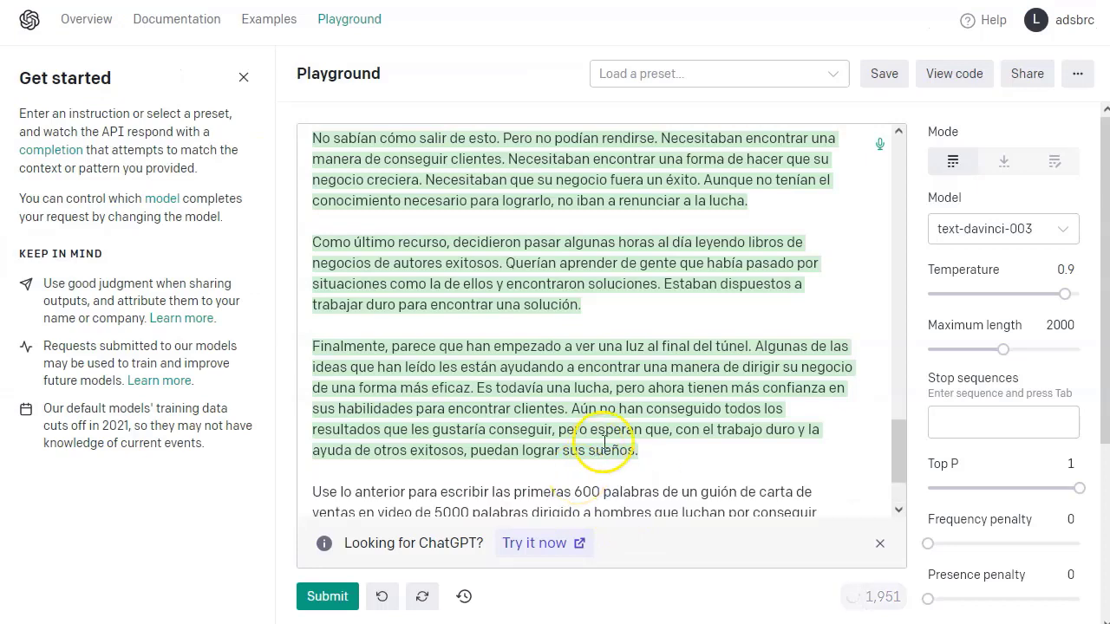
scroll(605, 446, "down", 1)
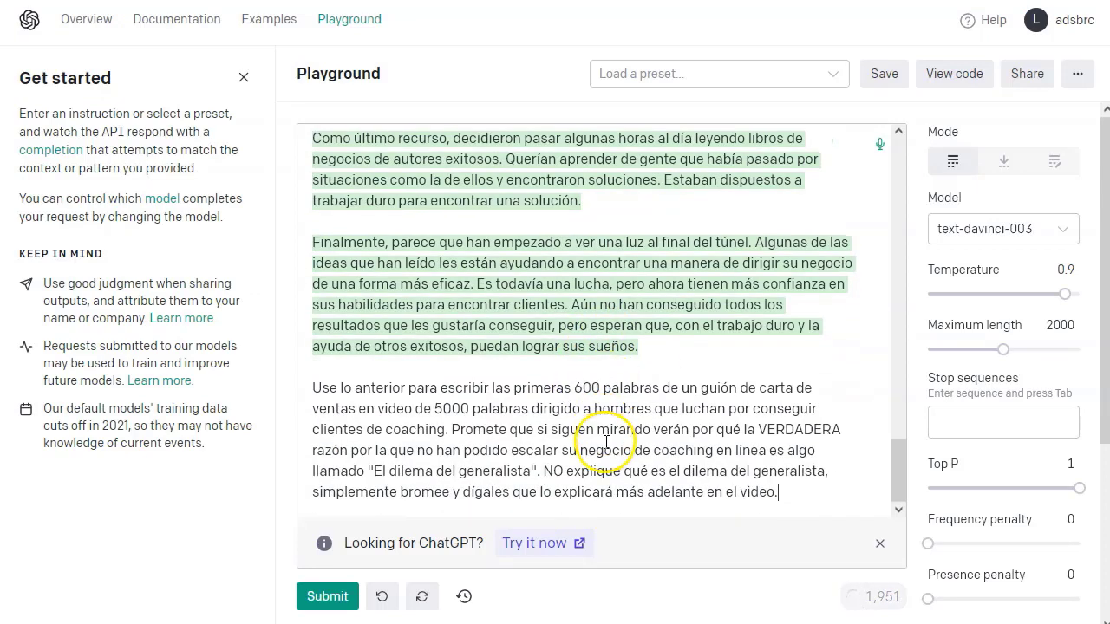
left_click(322, 597)
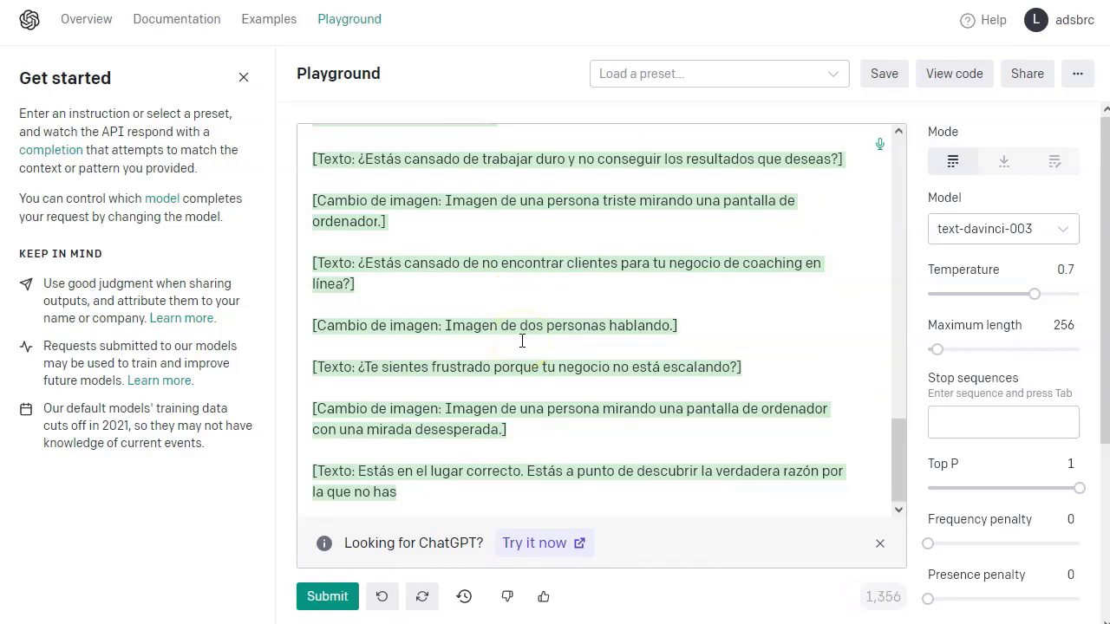
Step: Read through the video script generated below the sales letter prompt, from the "Fade in" line to its end
scroll(522, 341, "up", 5)
scroll(522, 341, "up", 1)
scroll(396, 334, "down", 1)
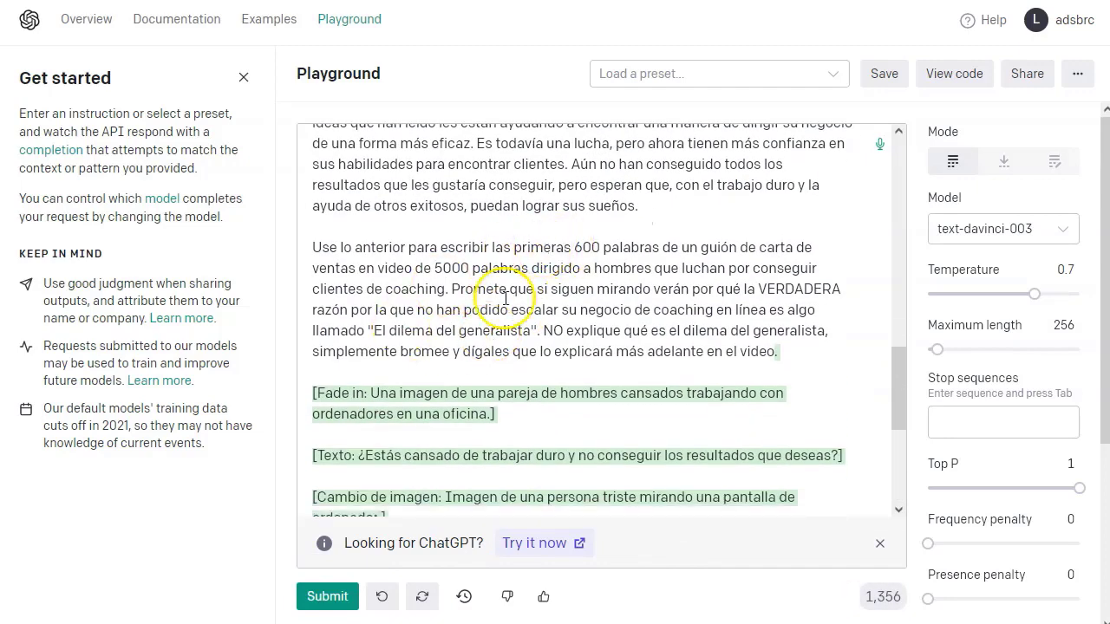
scroll(451, 344, "down", 1)
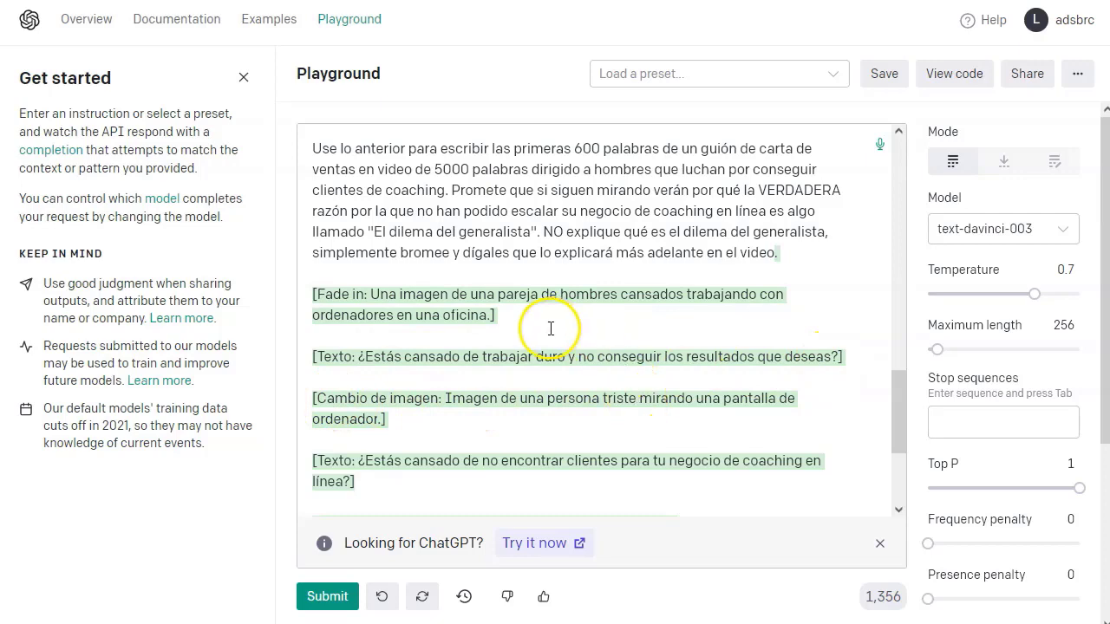
scroll(364, 364, "down", 1)
scroll(422, 358, "down", 1)
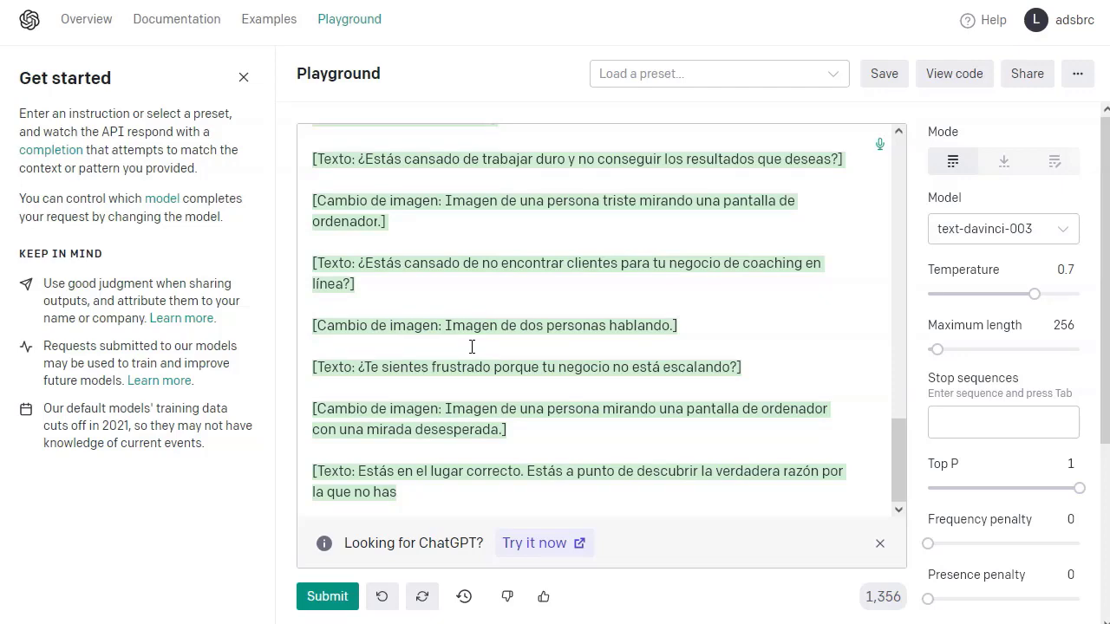
Step: Switch to the Google Docs document and look back from the Spanish Prompt 3 to the English prompts at its beginning
left_click(581, 273)
scroll(581, 272, "up", 5)
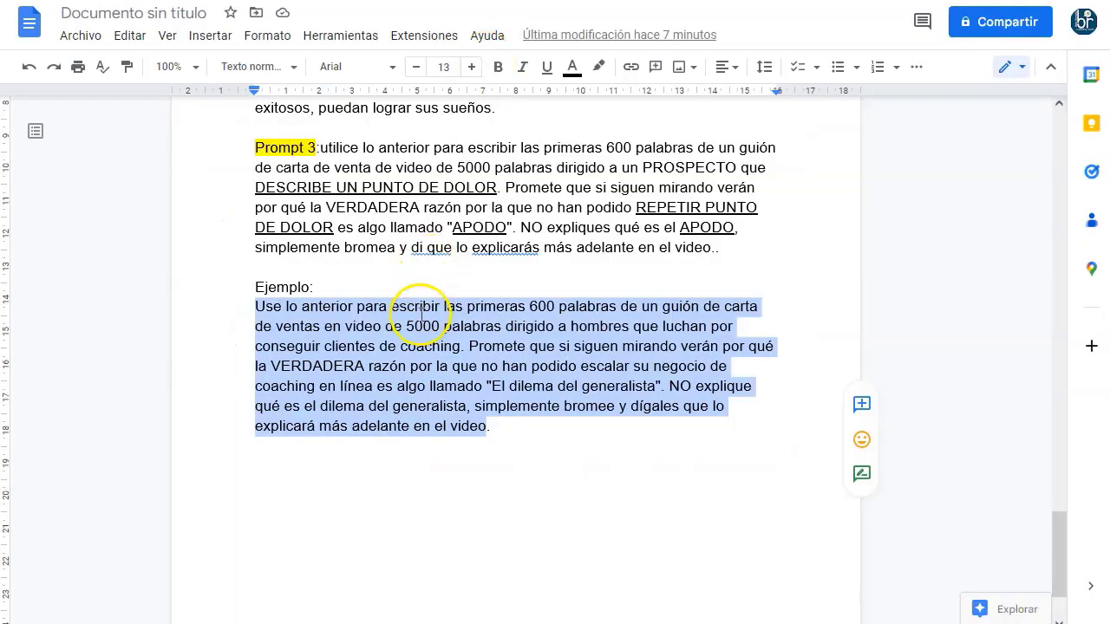
left_click(425, 312)
scroll(422, 313, "up", 2)
scroll(422, 314, "up", 1)
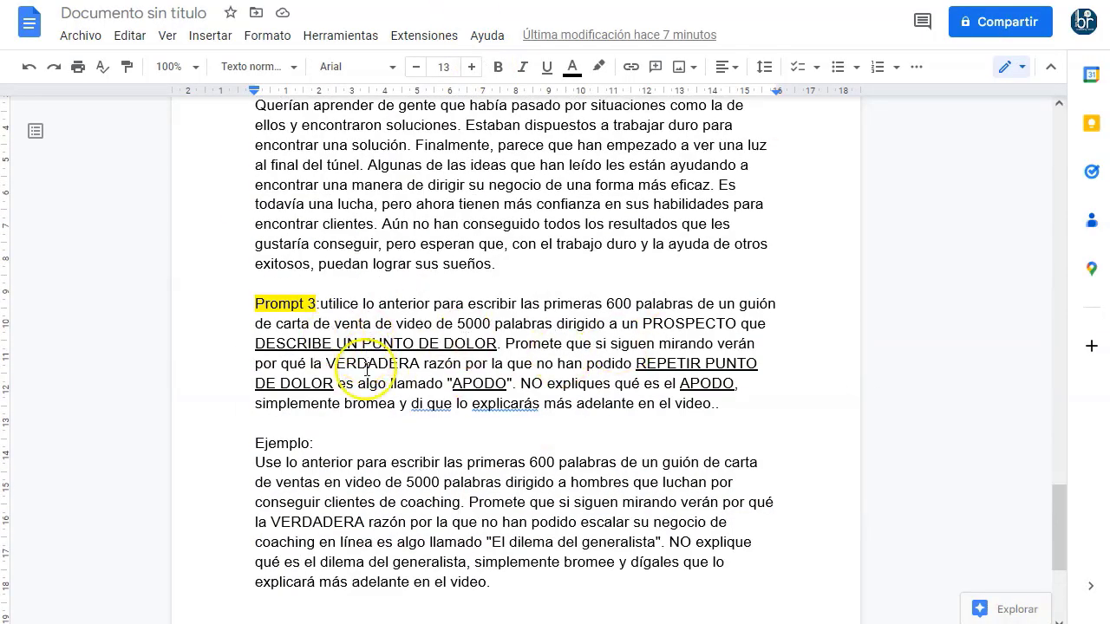
scroll(442, 356, "up", 15)
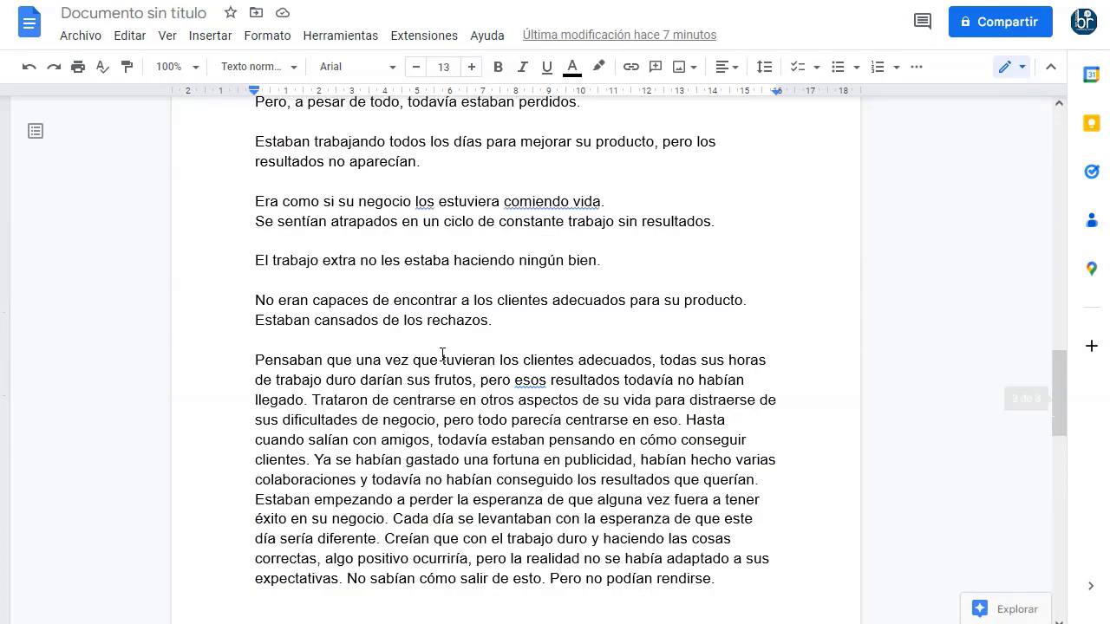
scroll(442, 354, "up", 5)
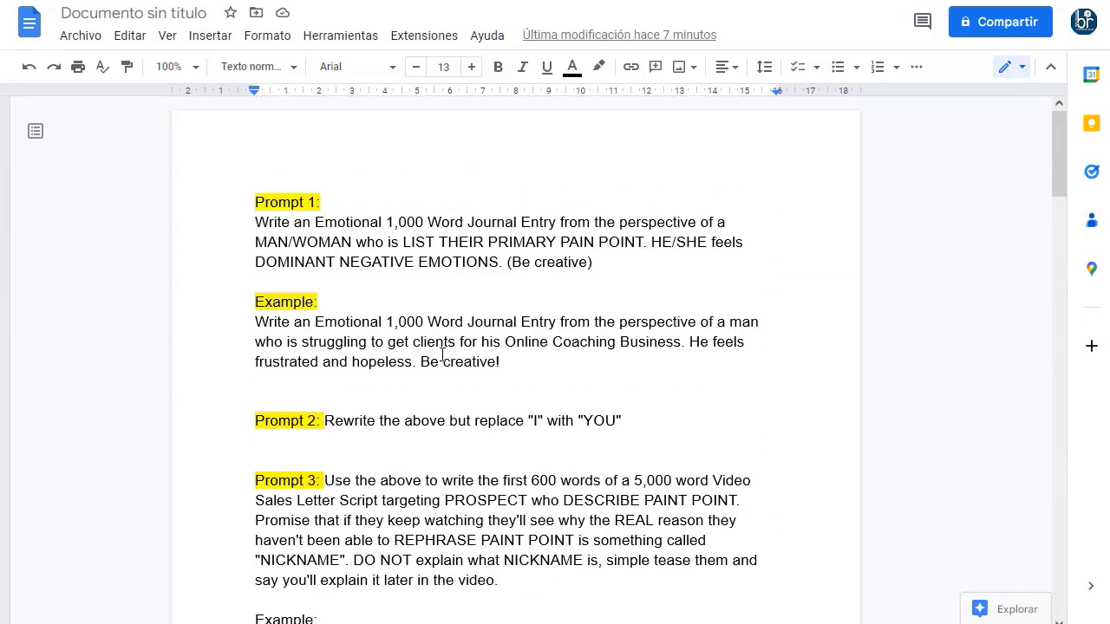
Step: Review the English prompts and compare the English Prompt 1 template with its Spanish version and example
scroll(482, 339, "down", 2)
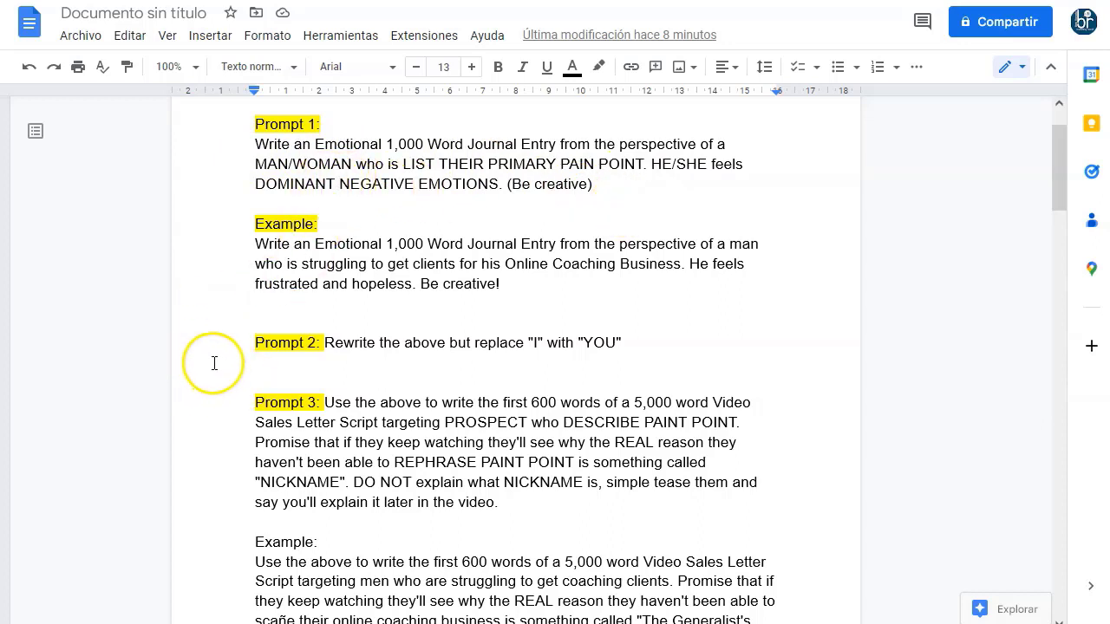
left_click_drag(255, 144, 585, 184)
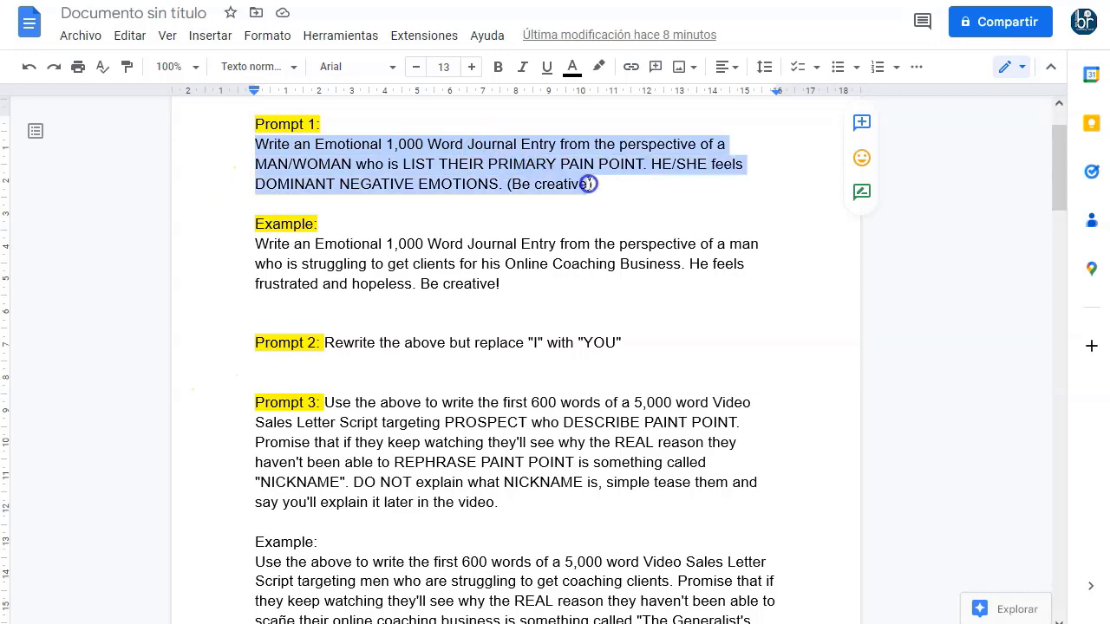
left_click(188, 218)
scroll(411, 307, "down", 2)
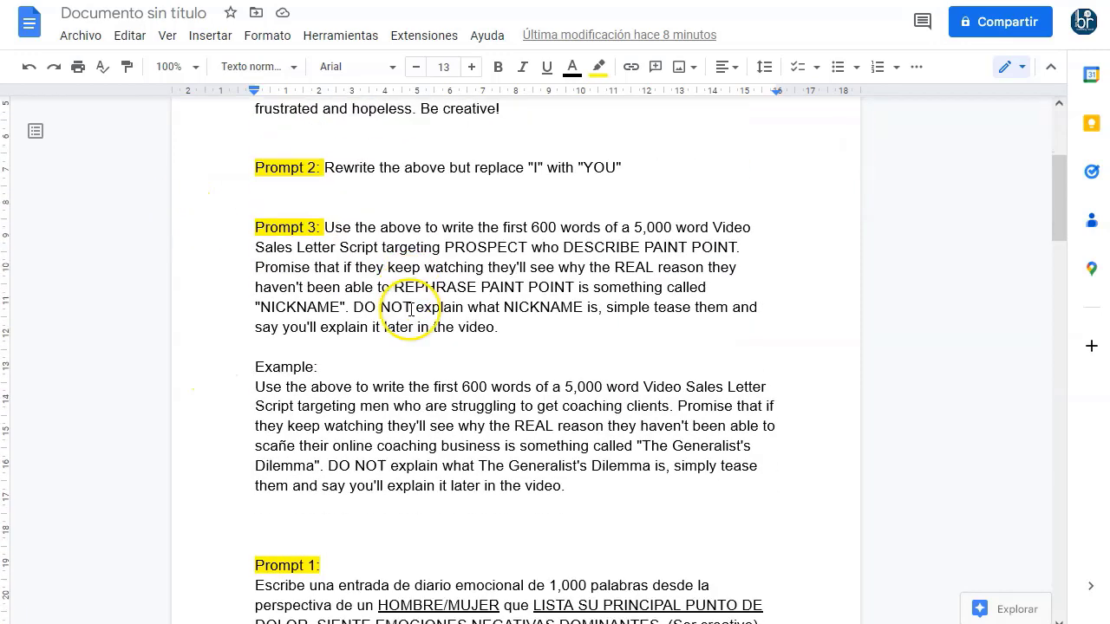
scroll(411, 307, "down", 2)
left_click_drag(254, 370, 732, 408)
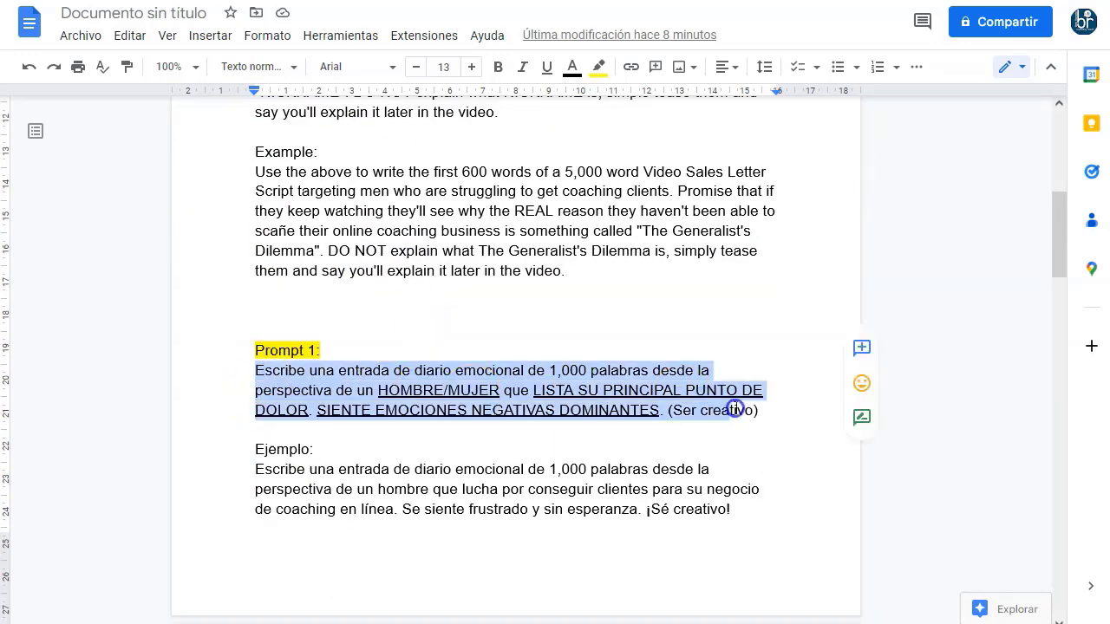
left_click(733, 408)
scroll(478, 203, "down", 2)
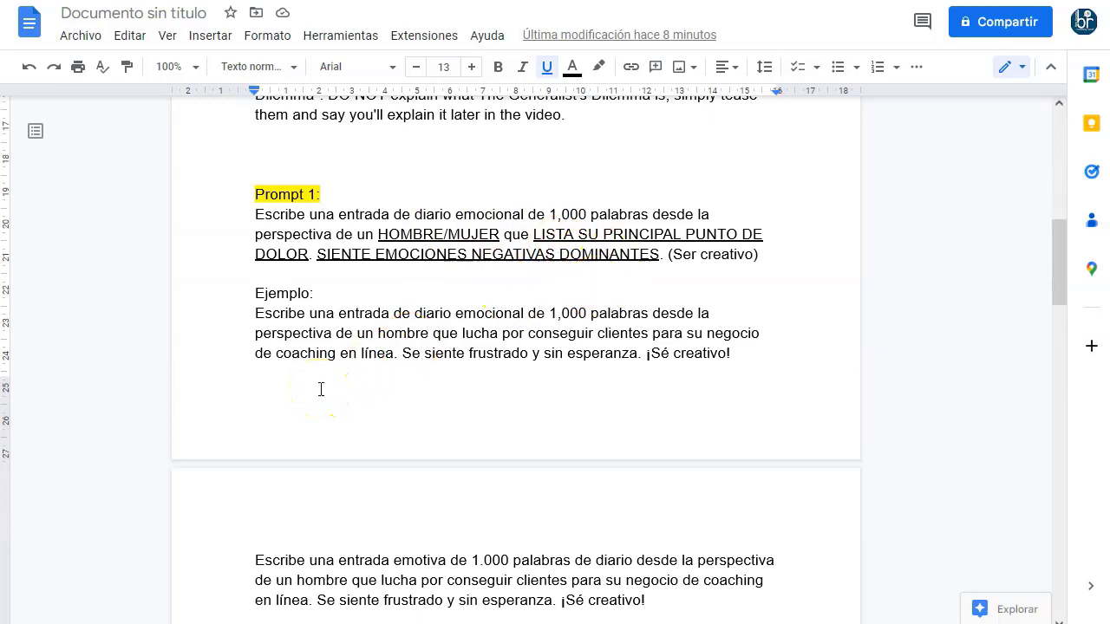
left_click(233, 361)
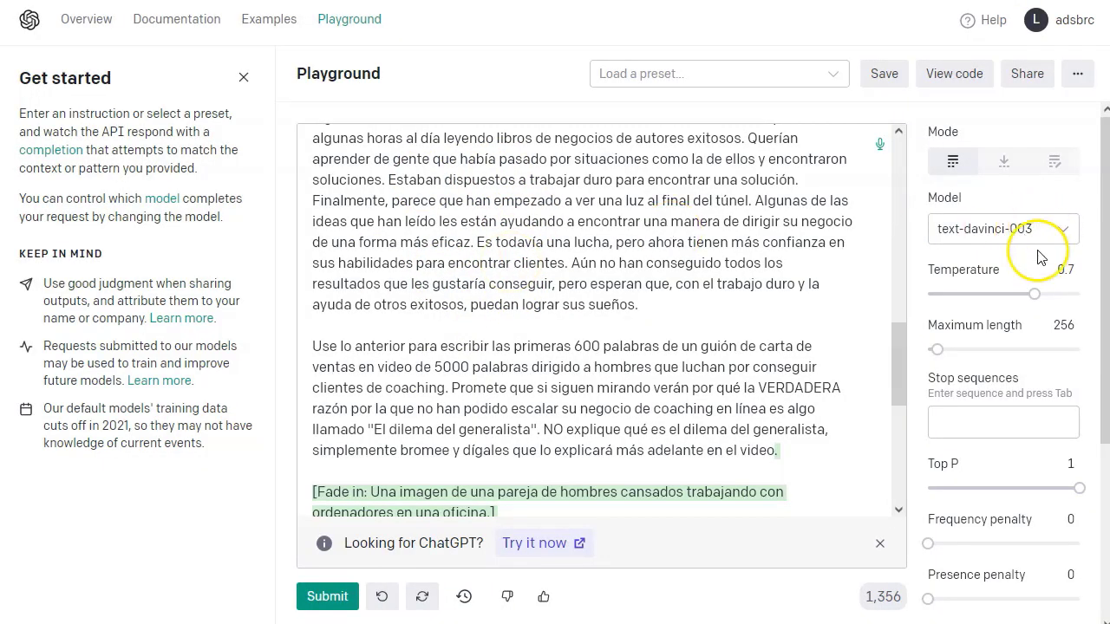
Step: Switch to the OpenAI Playground and set the model's temperature to 0.83
mouse_move(1034, 295)
left_mouse_down()
mouse_move(1078, 296)
mouse_move(1052, 294)
left_mouse_up()
left_click(548, 365)
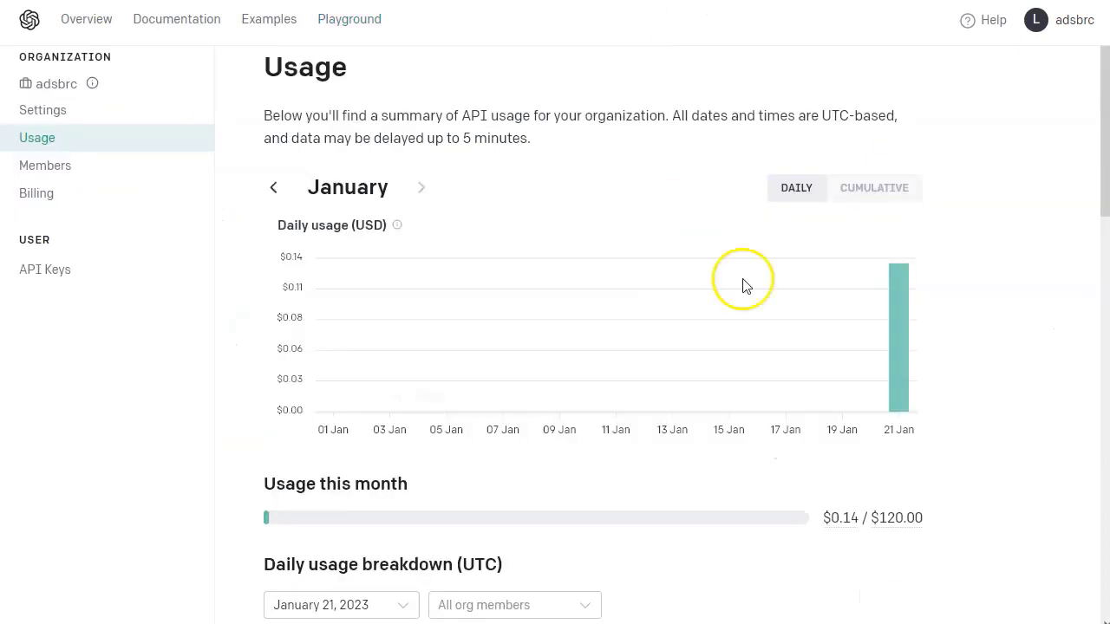
Step: Check the amount spent this month against the limit on the OpenAI account's Usage page
mouse_move(830, 517)
left_click_drag(829, 519, 852, 518)
left_click(1073, 552)
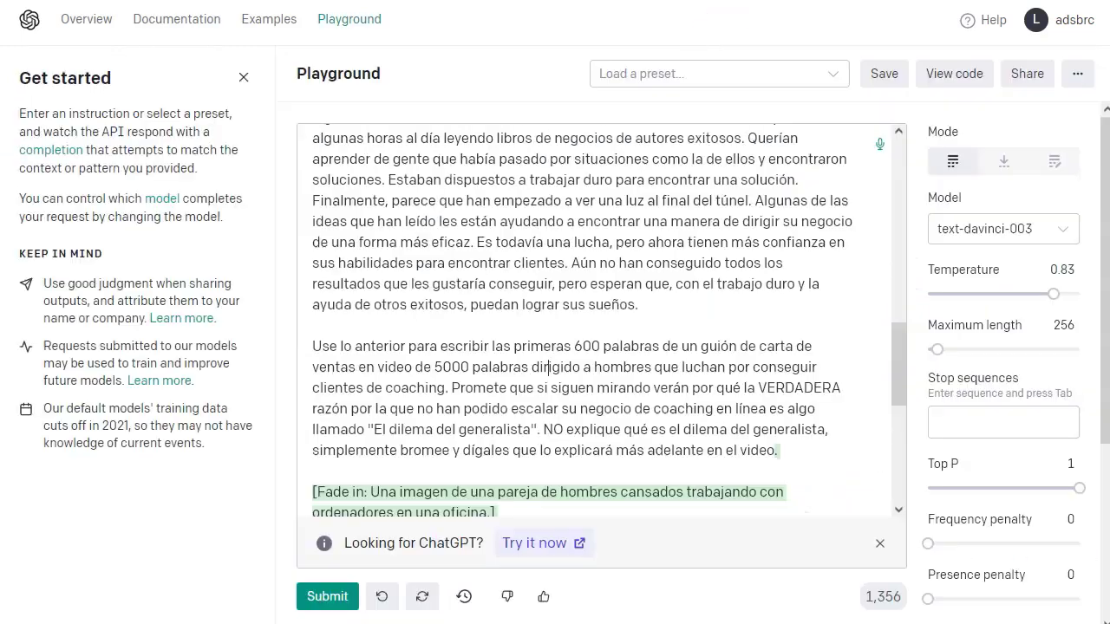
Step: Review the rewritten diary entry and the generated video script in the Playground text
scroll(575, 339, "up", 3)
scroll(583, 344, "up", 10)
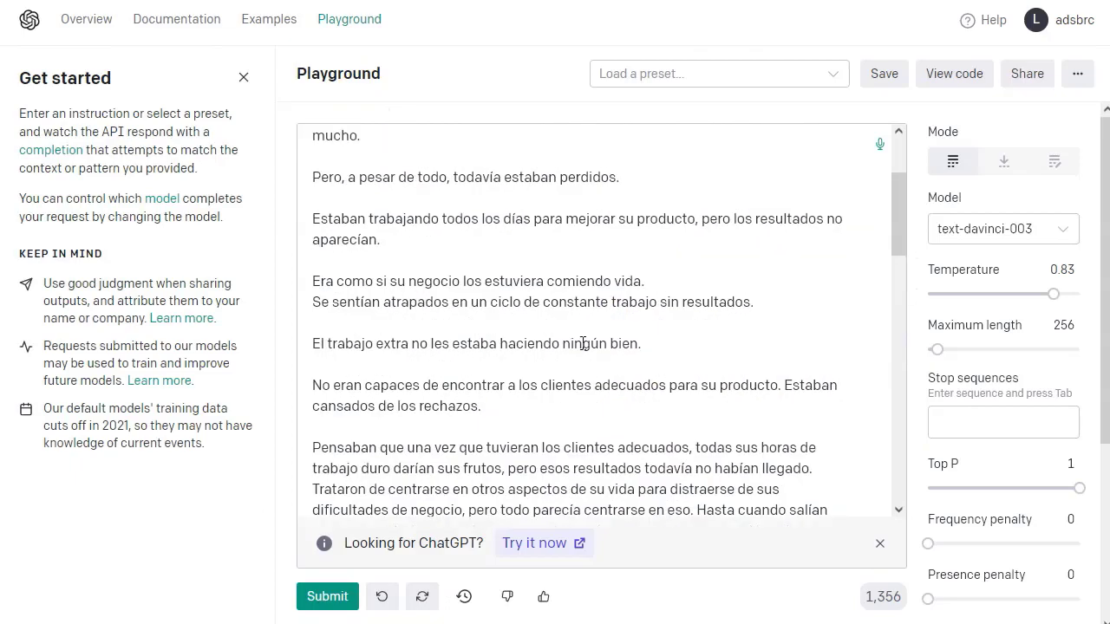
scroll(463, 248, "down", 10)
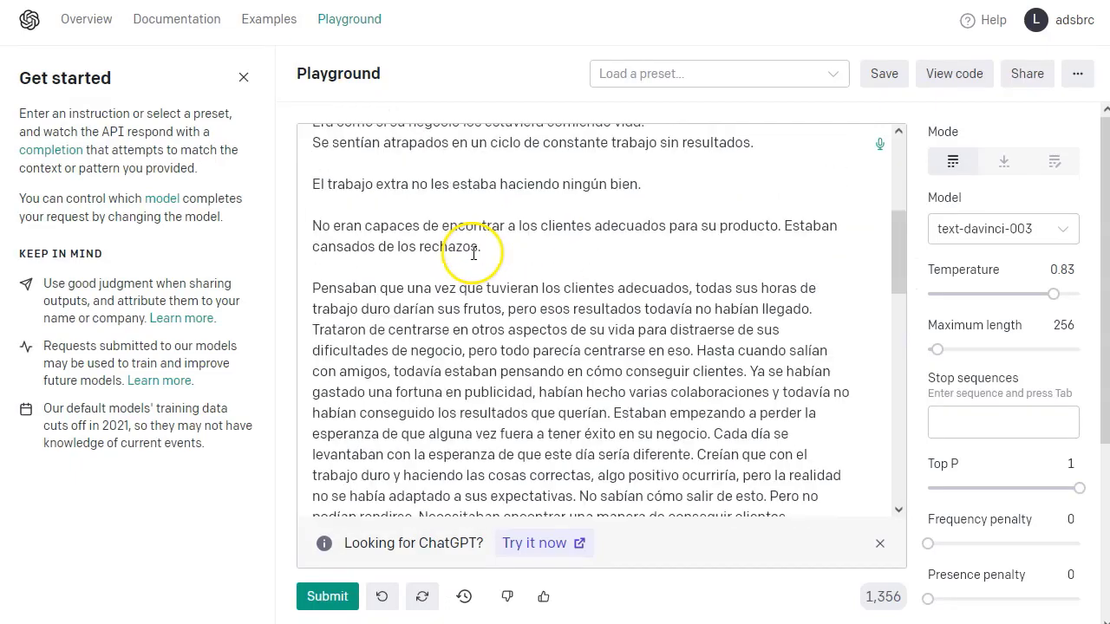
scroll(468, 272, "down", 10)
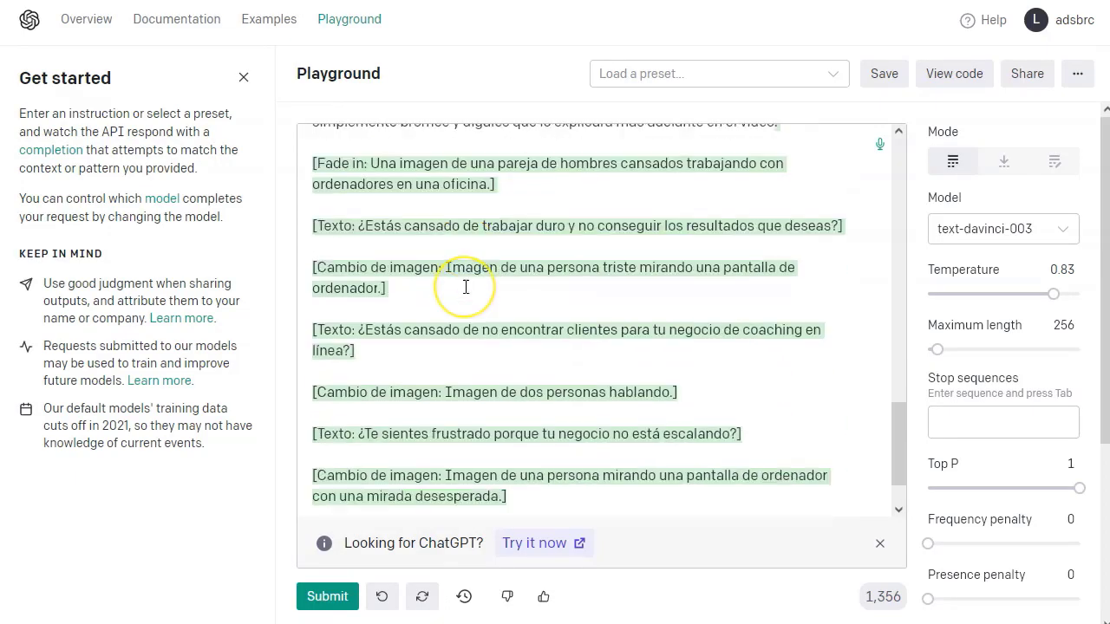
scroll(465, 287, "up", 15)
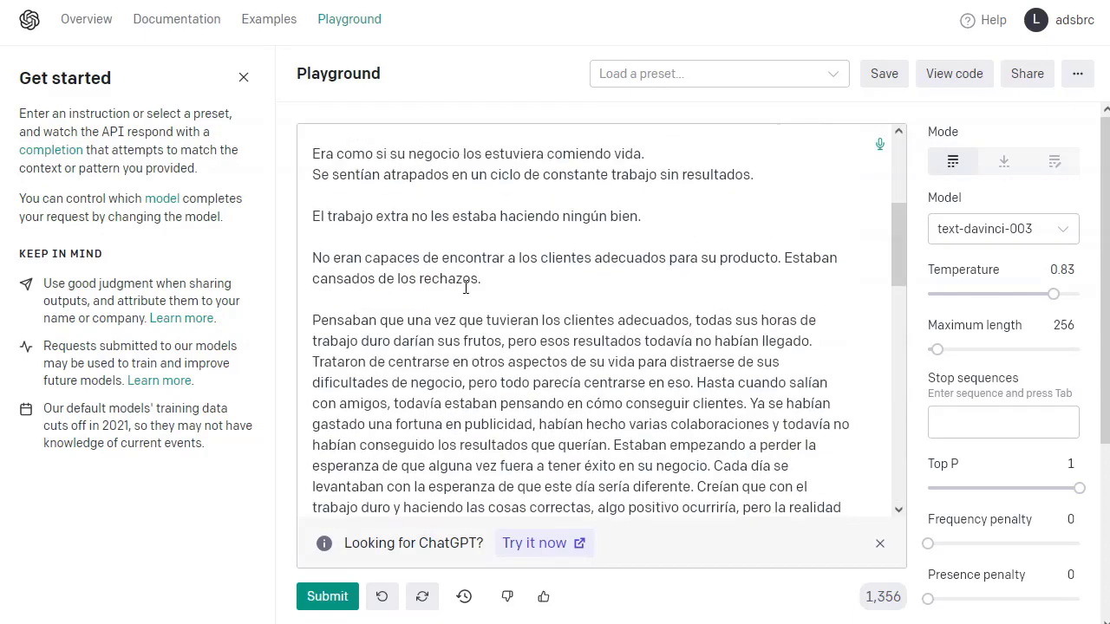